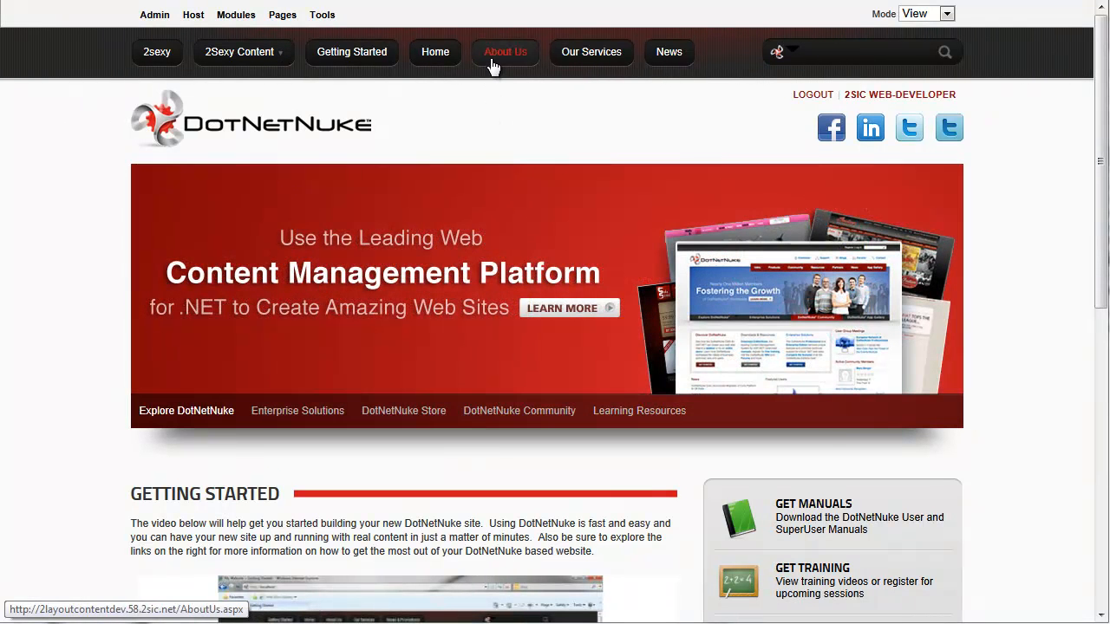
# Go to the Our Services page under About Us
pyautogui.click(490, 61)
pyautogui.click(568, 60)
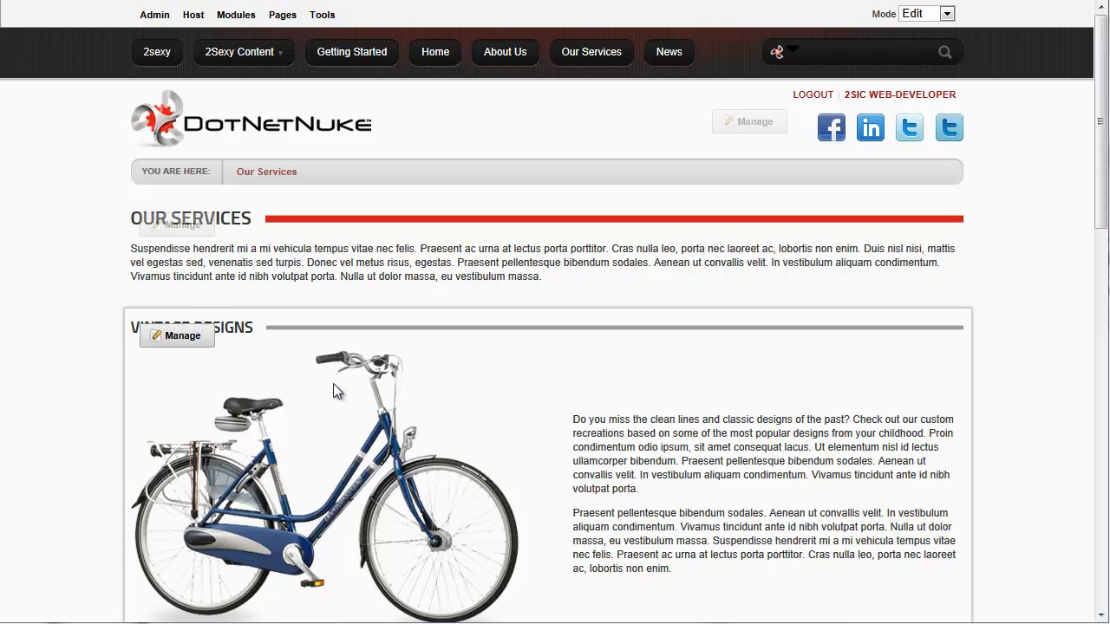
# Inspect the Vintage Designs HTML source and its clearfix div, then close the editor unchanged
pyautogui.moveTo(180, 338)
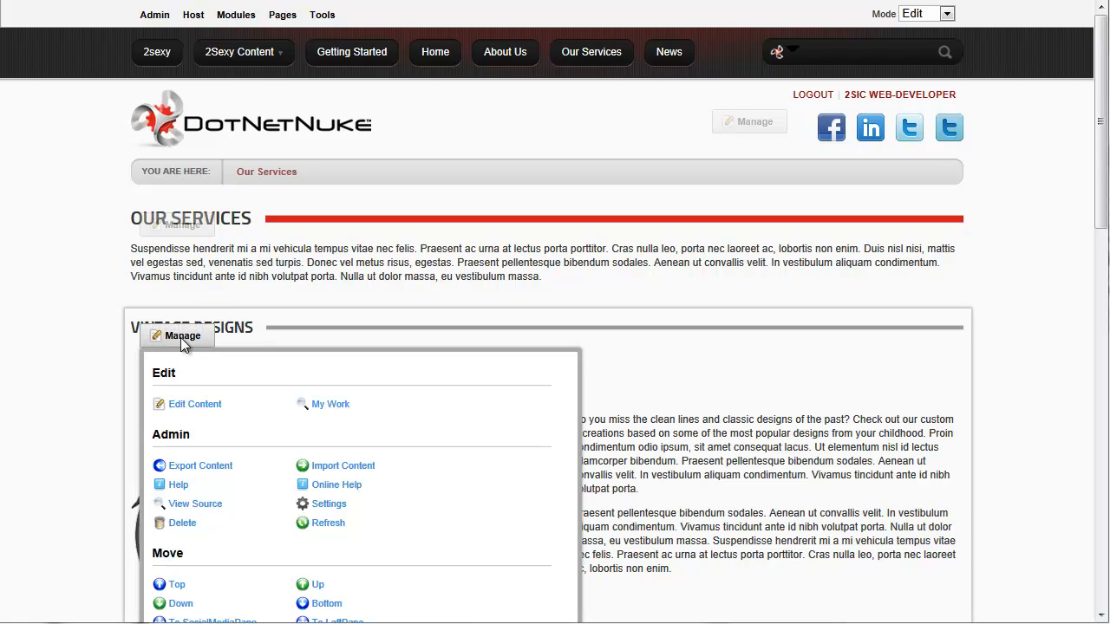
pyautogui.click(196, 404)
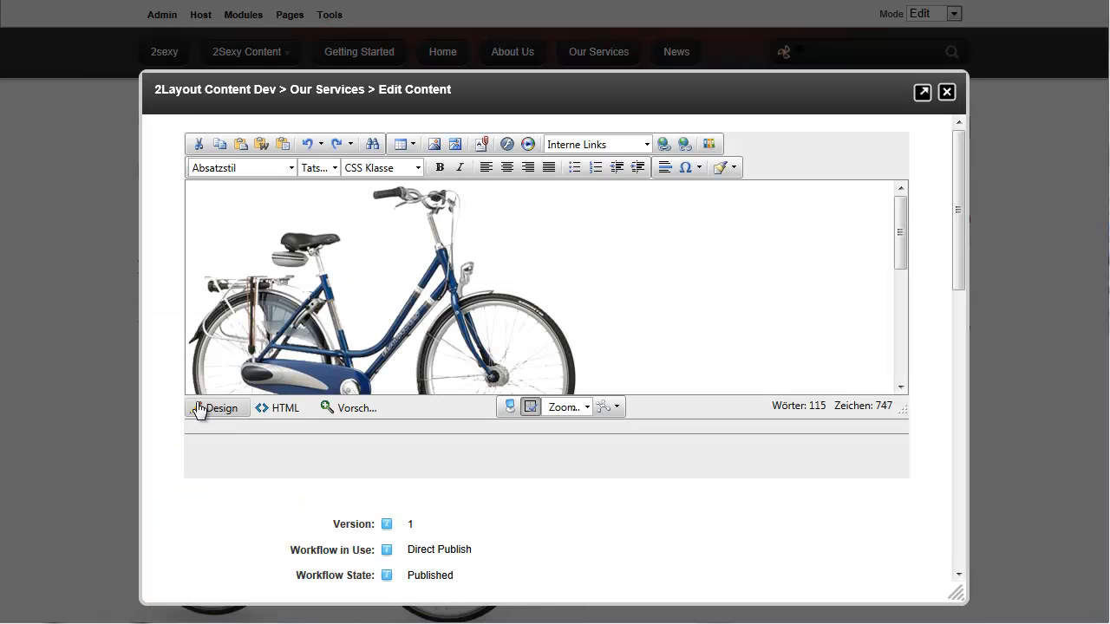
pyautogui.click(286, 408)
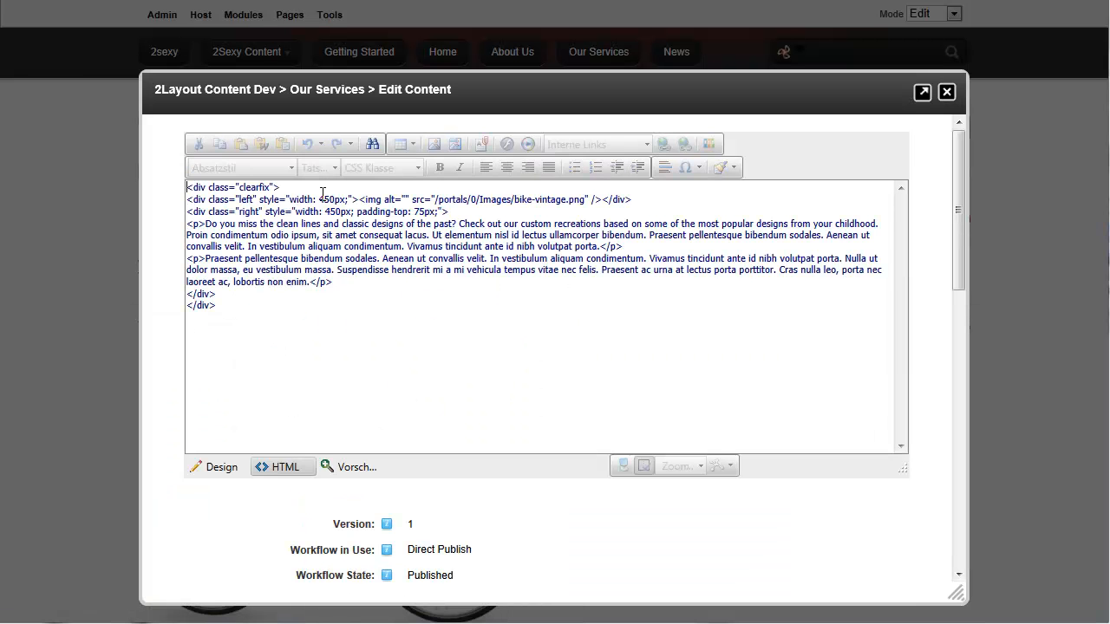
pyautogui.moveTo(320, 191); pyautogui.dragTo(184, 189)
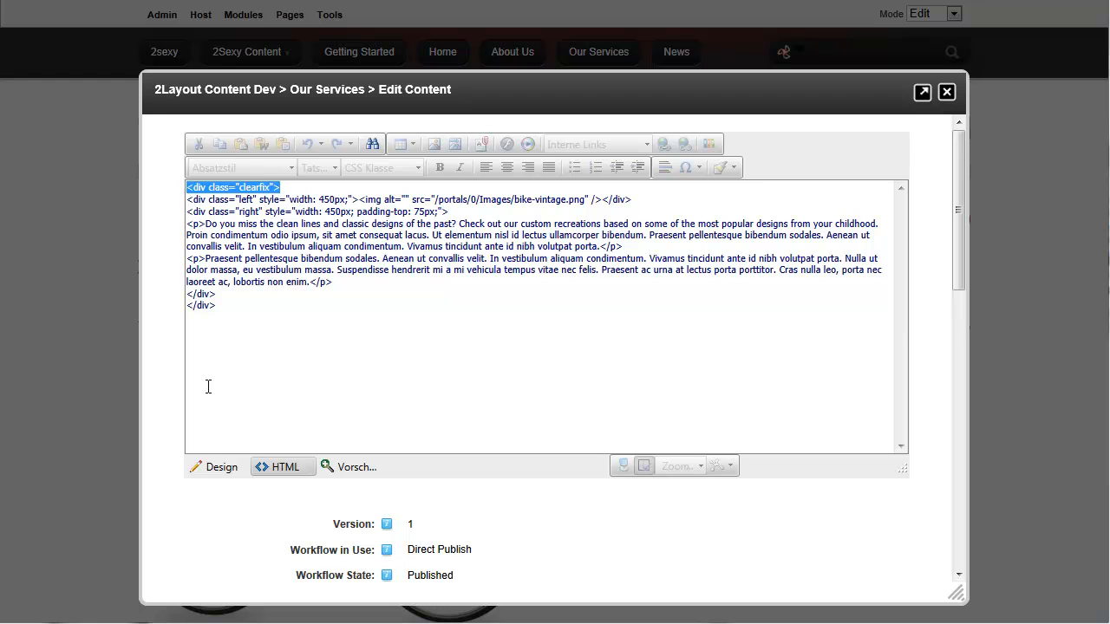
pyautogui.click(221, 466)
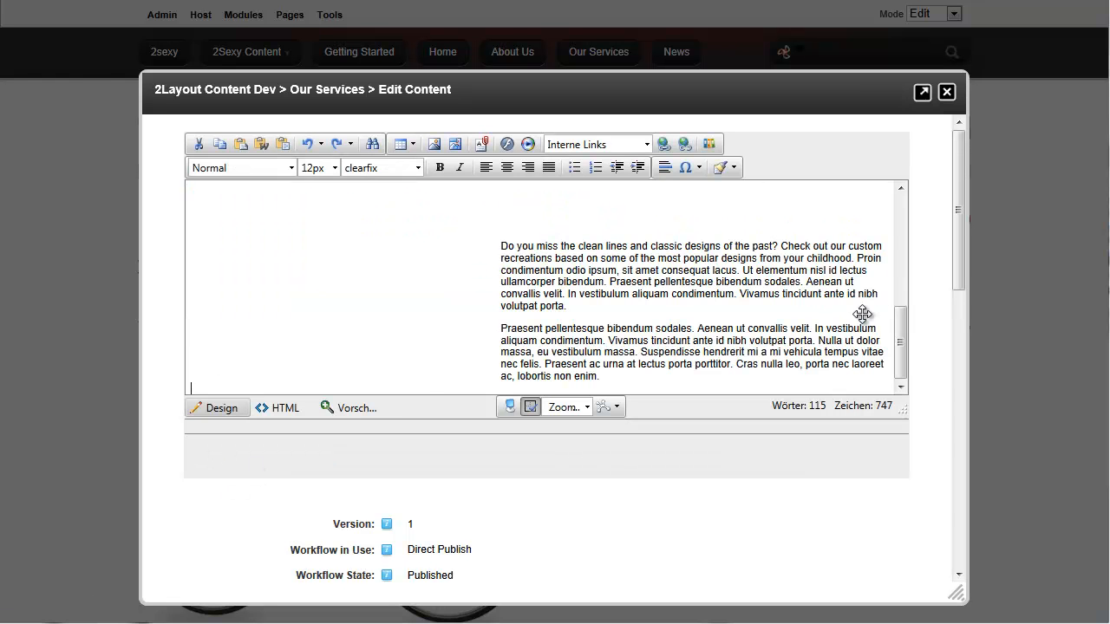
pyautogui.moveTo(900, 340); pyautogui.dragTo(902, 206)
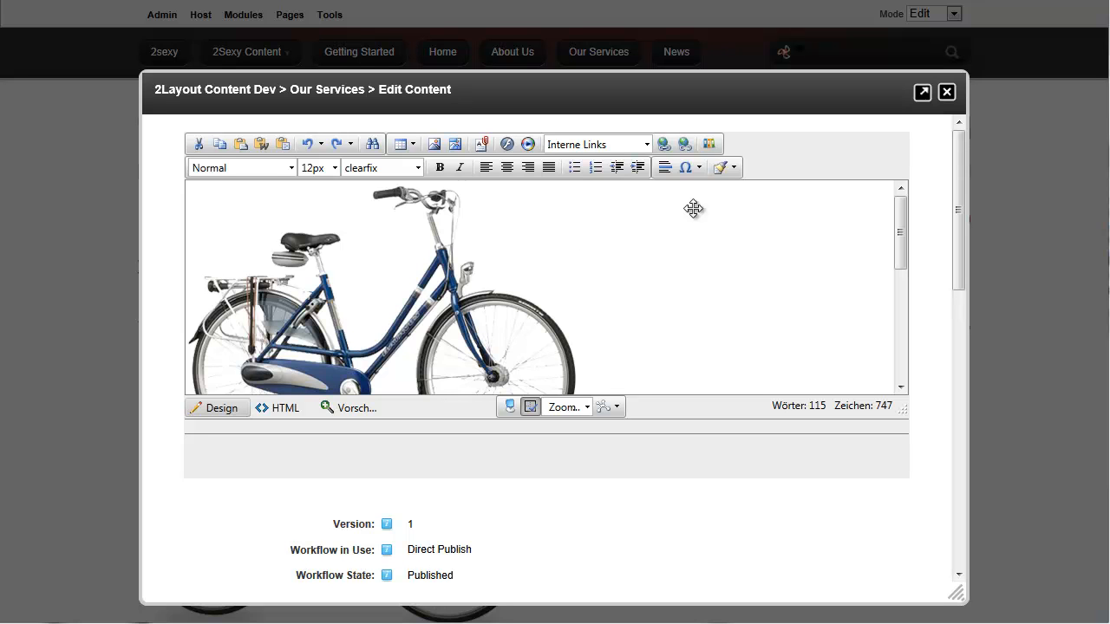
pyautogui.click(945, 97)
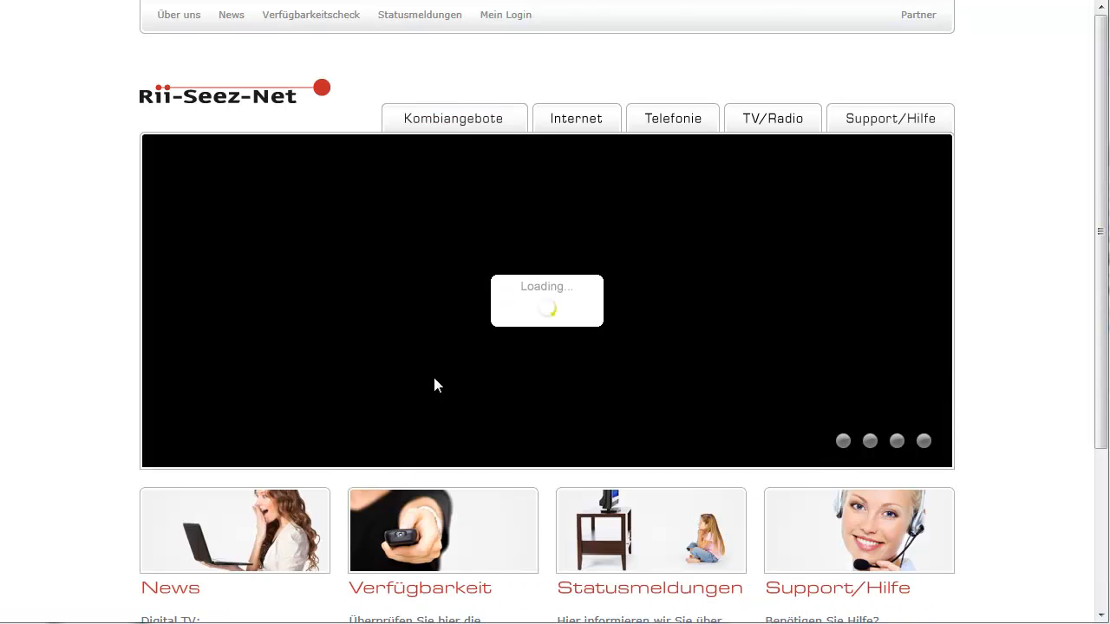
# Scroll down and back up through the Rii-Seez-Net home page
pyautogui.scroll(-3, 433, 434)
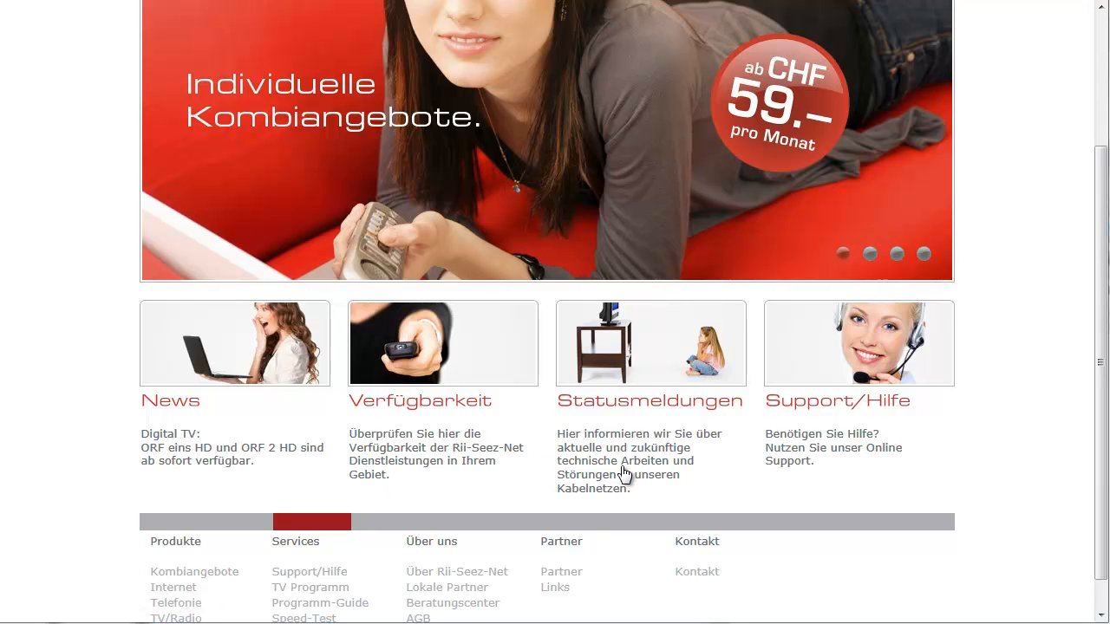
pyautogui.scroll(3, 624, 473)
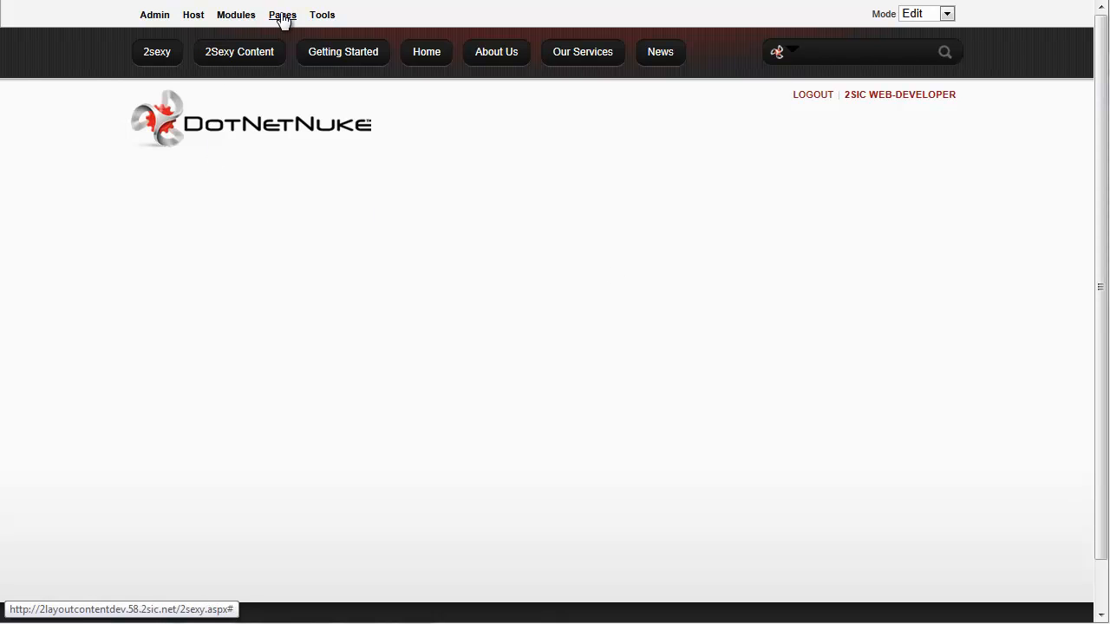
# Add a 2Sexy Content module, try Intro and Image Left templates, then settle on Employee - Detailed
pyautogui.moveTo(248, 23)
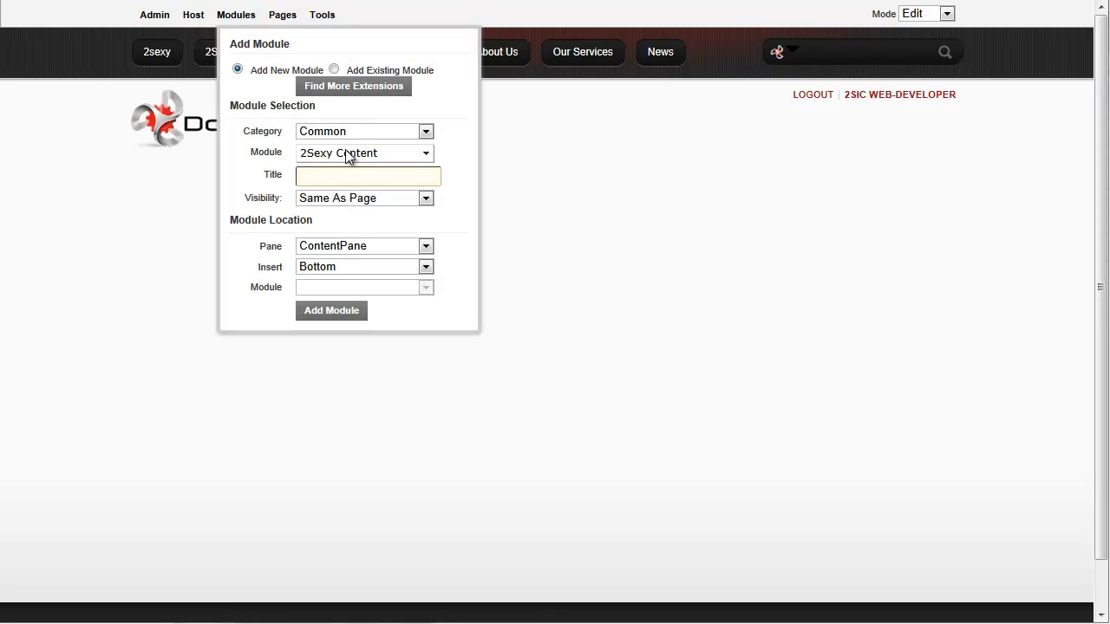
pyautogui.click(340, 314)
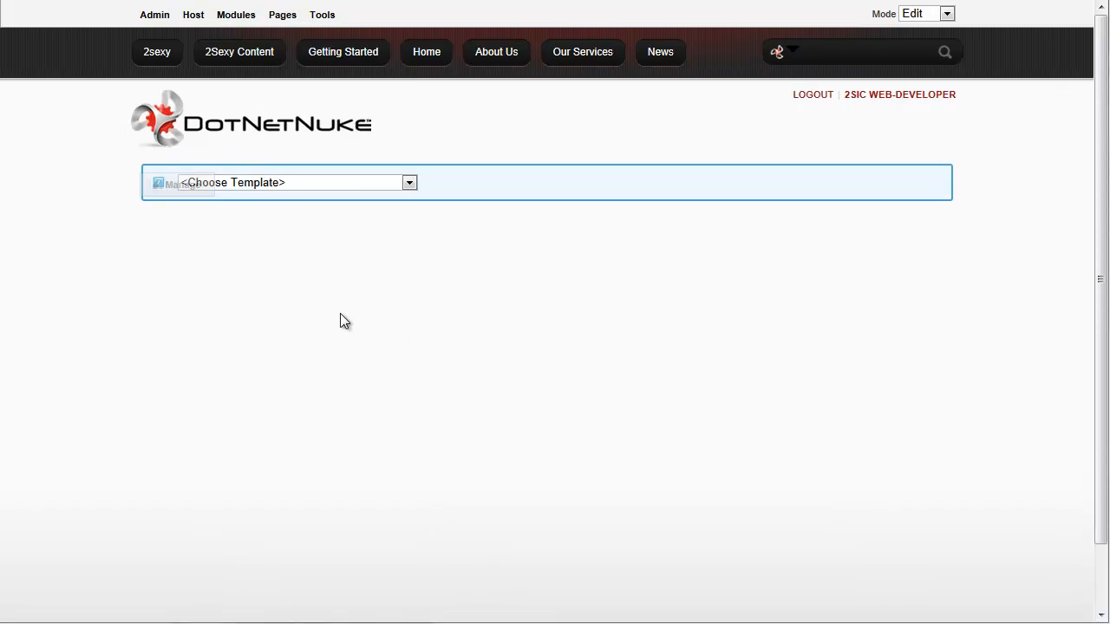
pyautogui.click(337, 184)
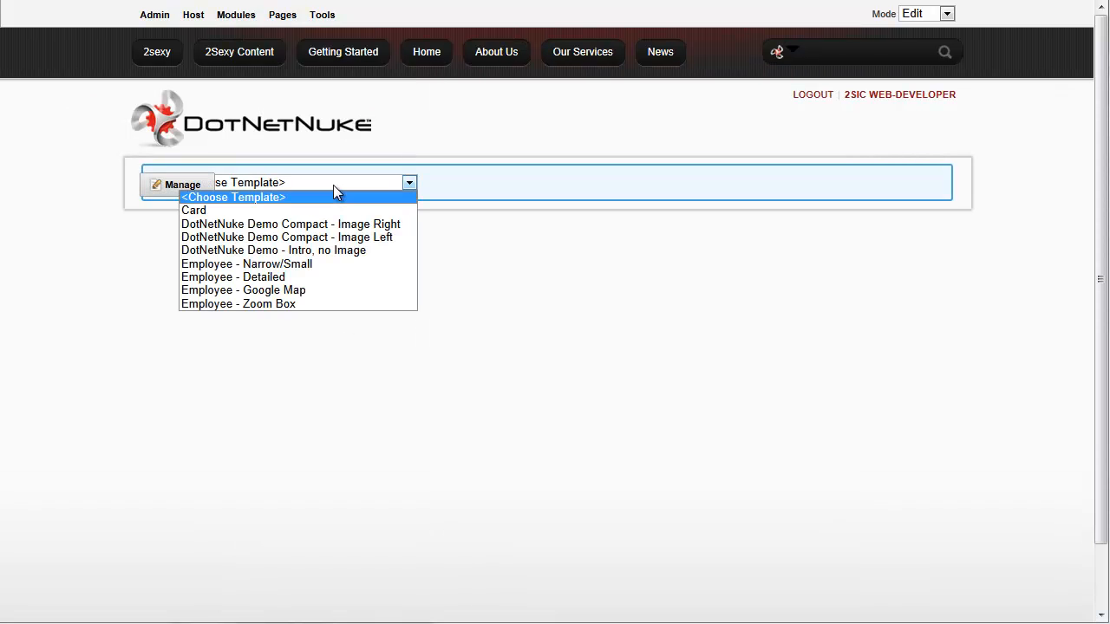
pyautogui.click(338, 250)
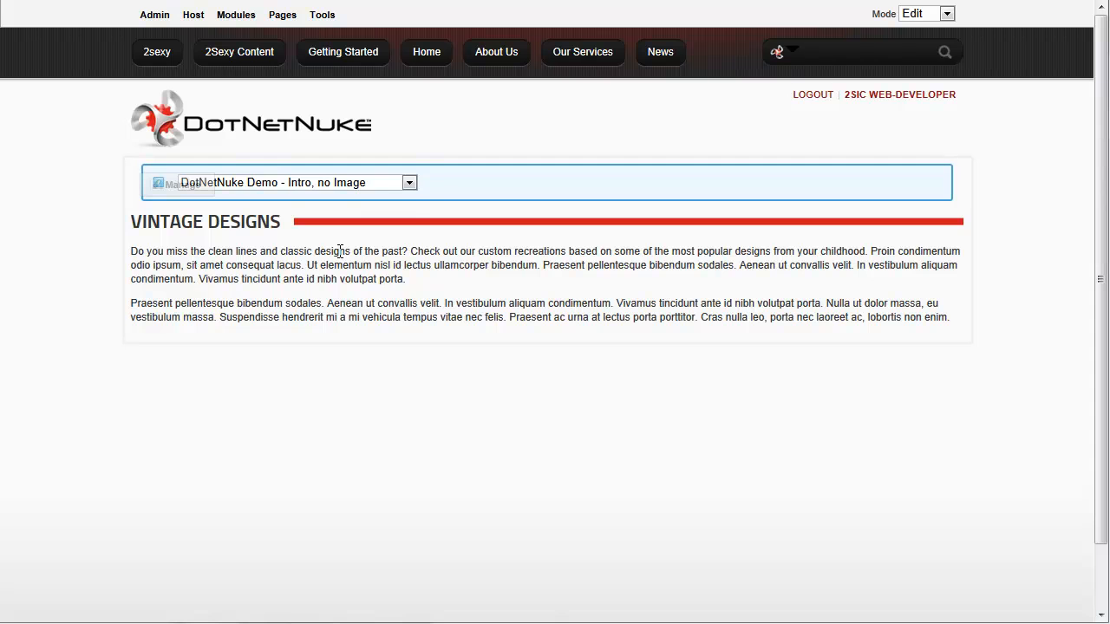
pyautogui.click(366, 183)
pyautogui.click(369, 239)
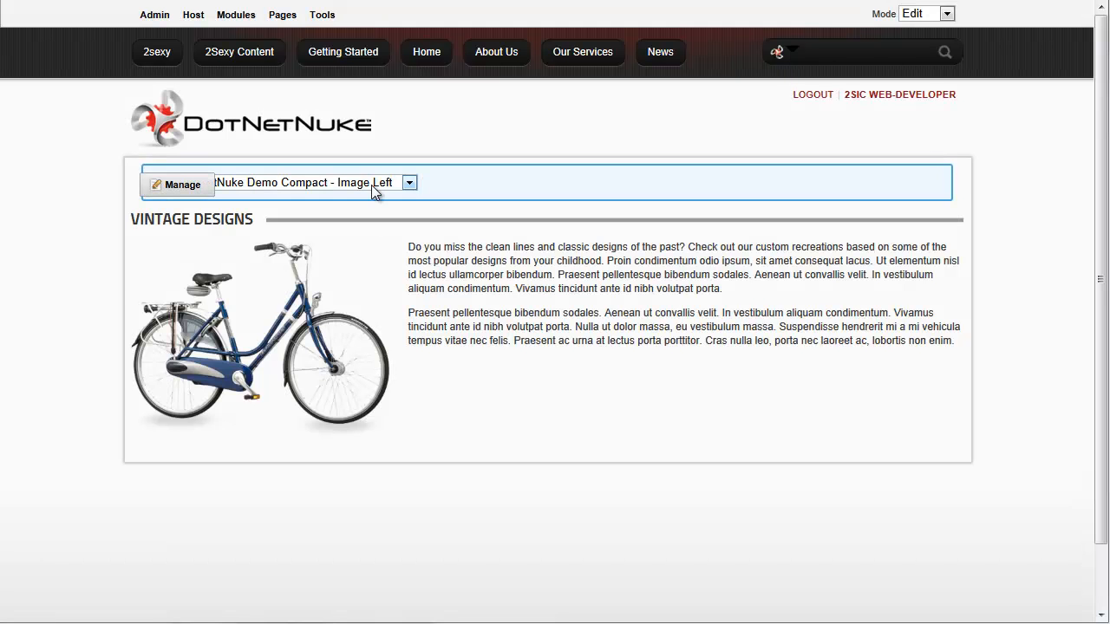
pyautogui.click(373, 183)
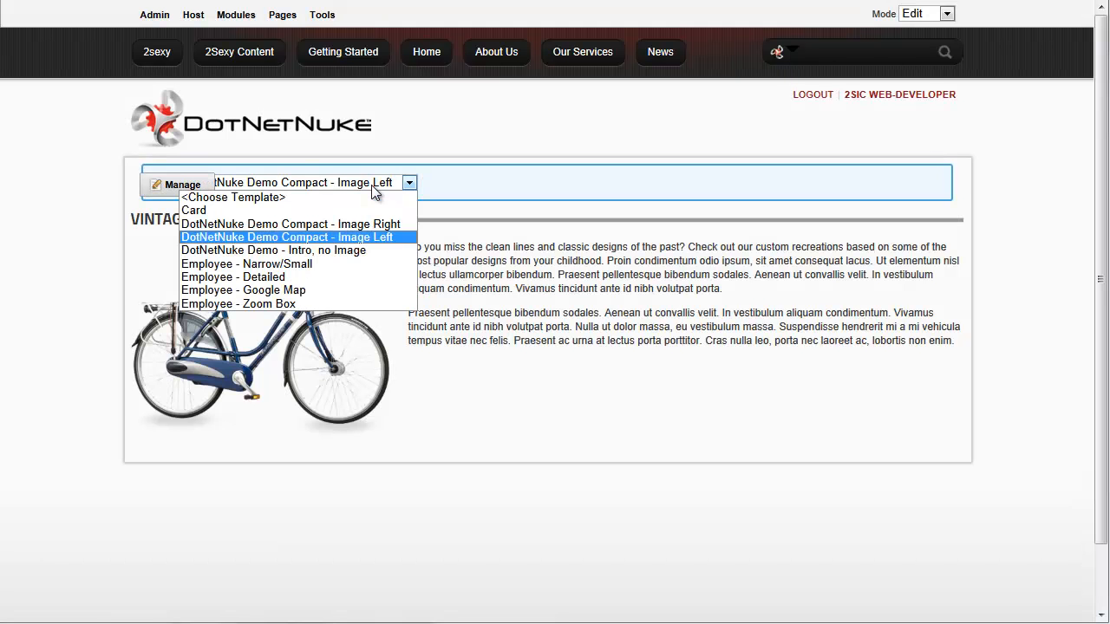
pyautogui.click(333, 278)
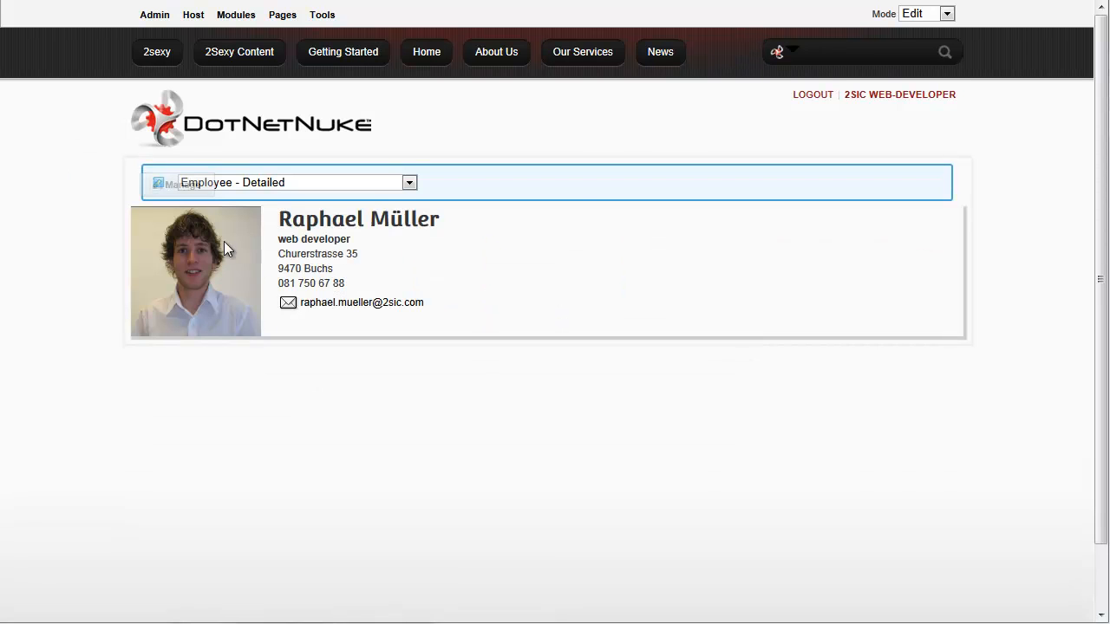
# Open a new employee entry form, look it over, and close it empty
pyautogui.moveTo(184, 188)
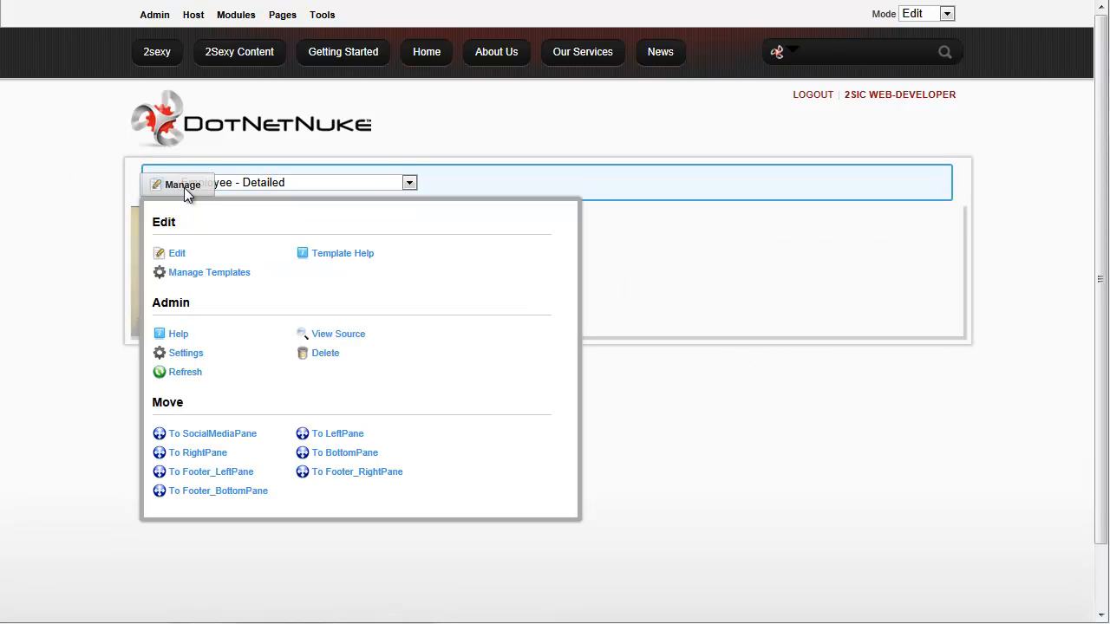
pyautogui.click(178, 254)
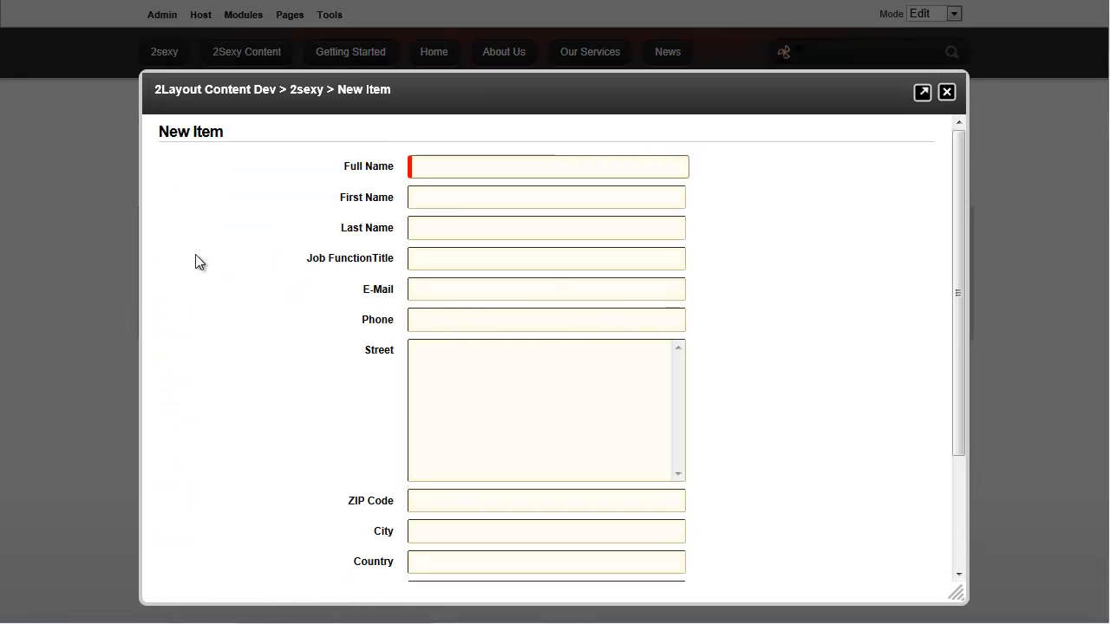
pyautogui.scroll(-3, 743, 369)
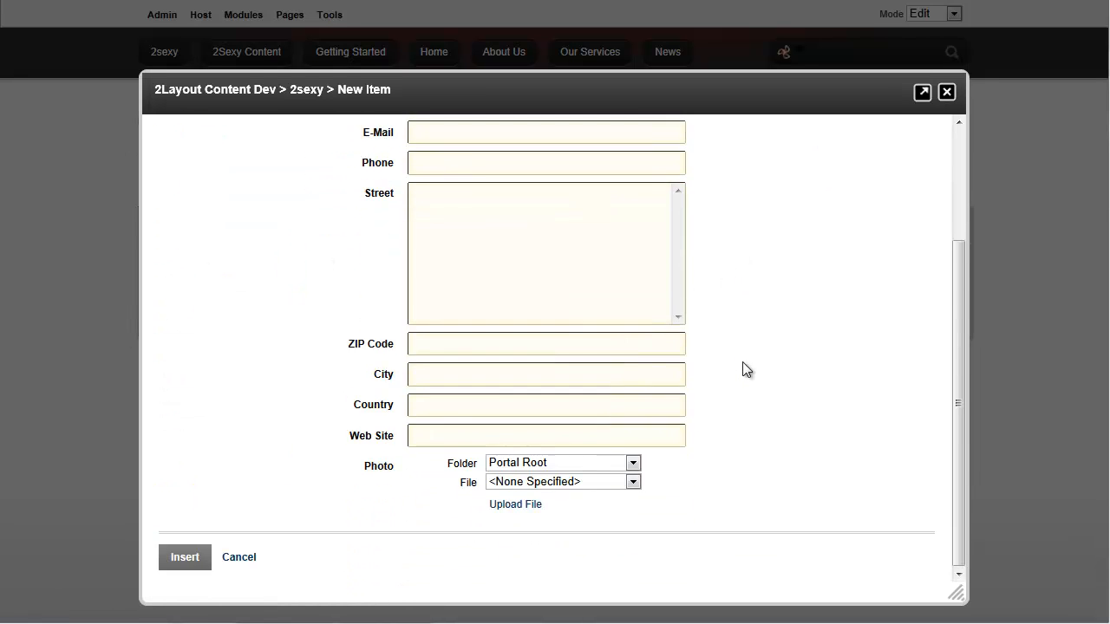
pyautogui.scroll(3, 743, 369)
pyautogui.click(946, 91)
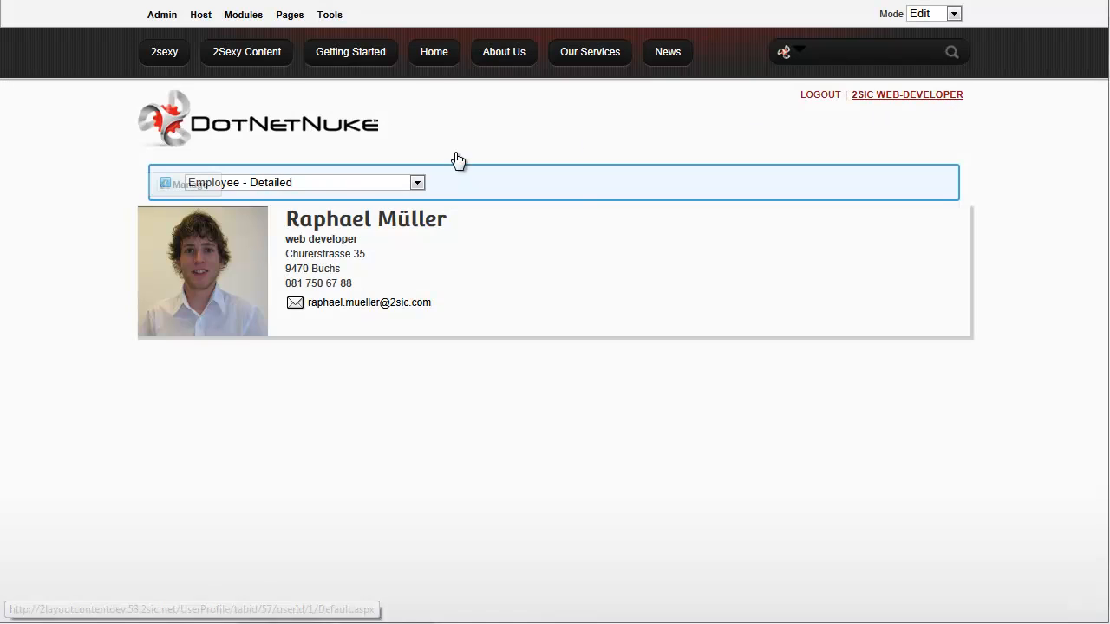
# Switch the module to the 'DotNetNuke Demo - Intro, no Image' template
pyautogui.moveTo(207, 189)
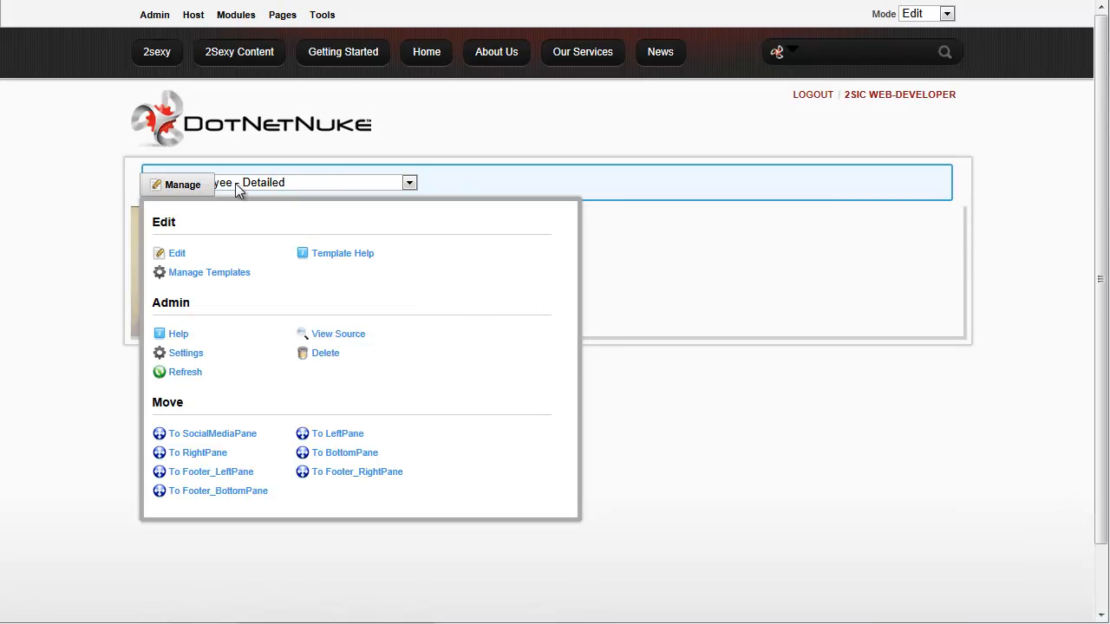
pyautogui.click(275, 186)
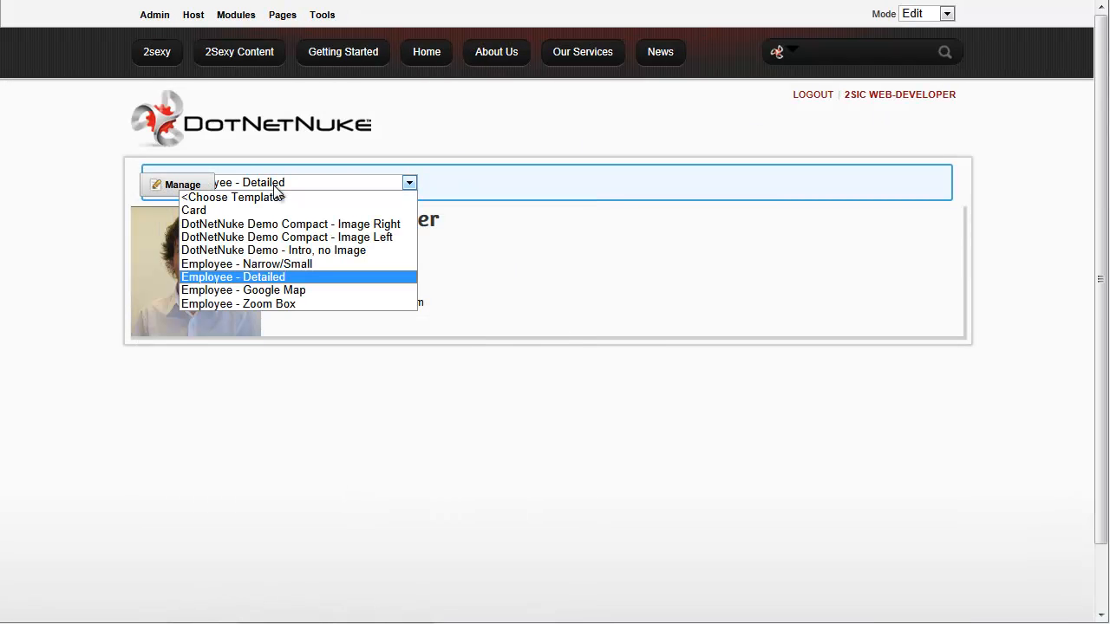
pyautogui.click(308, 251)
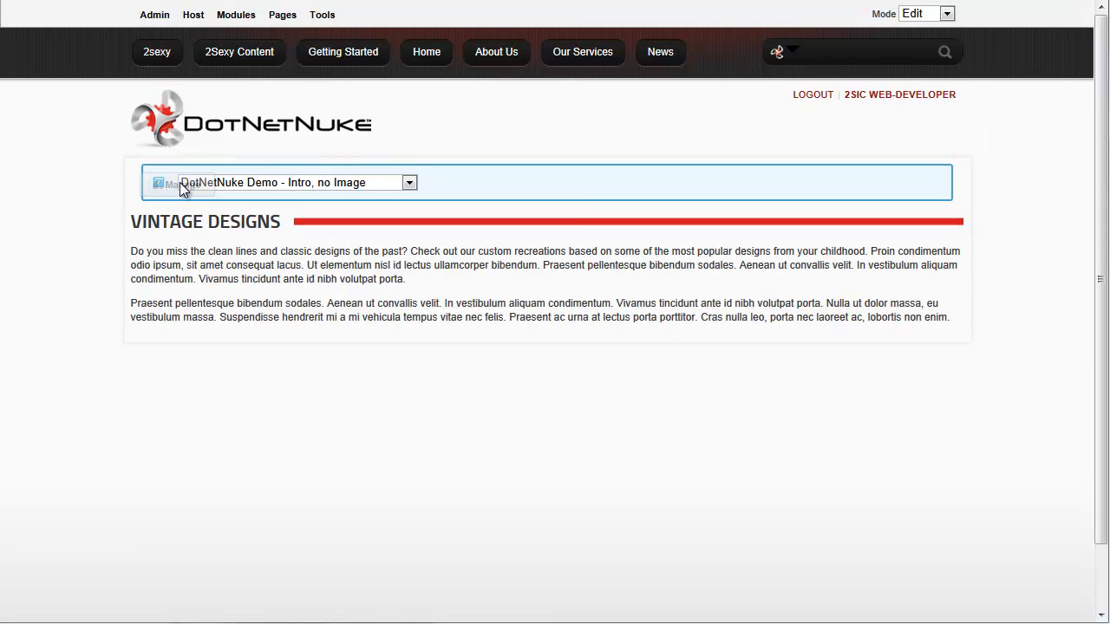
# Open a new content item editor and close it without saving
pyautogui.moveTo(180, 187)
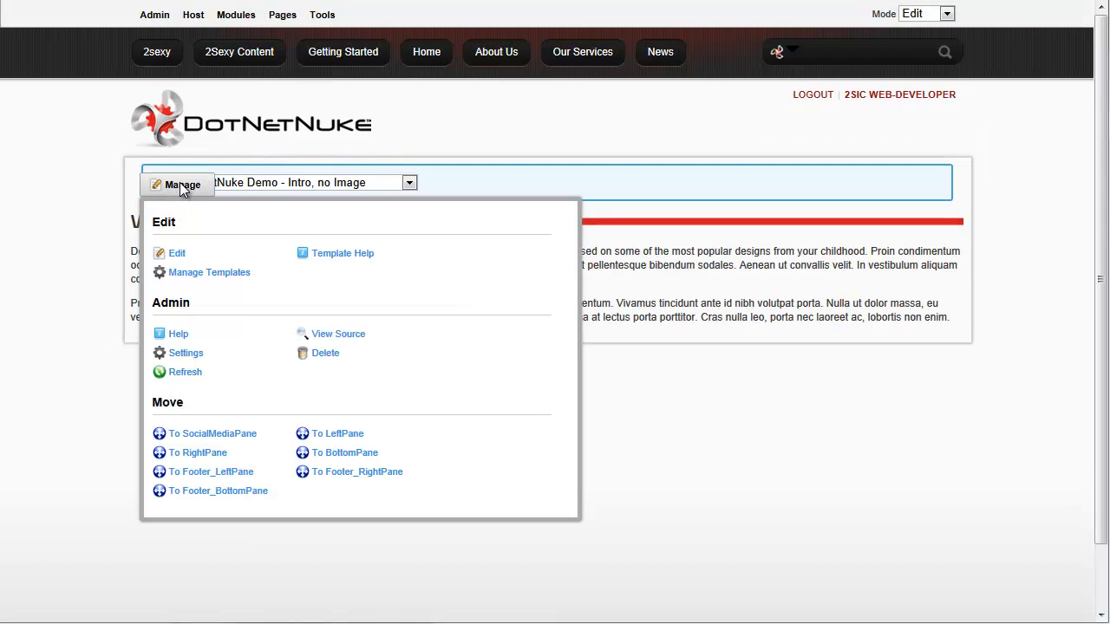
pyautogui.click(177, 254)
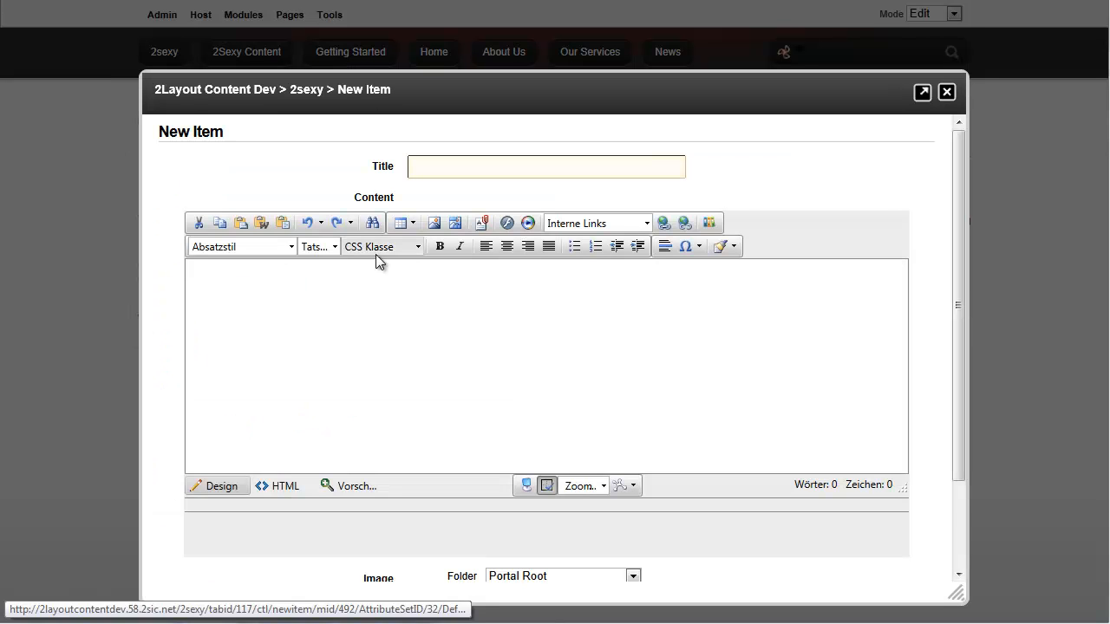
pyautogui.click(947, 93)
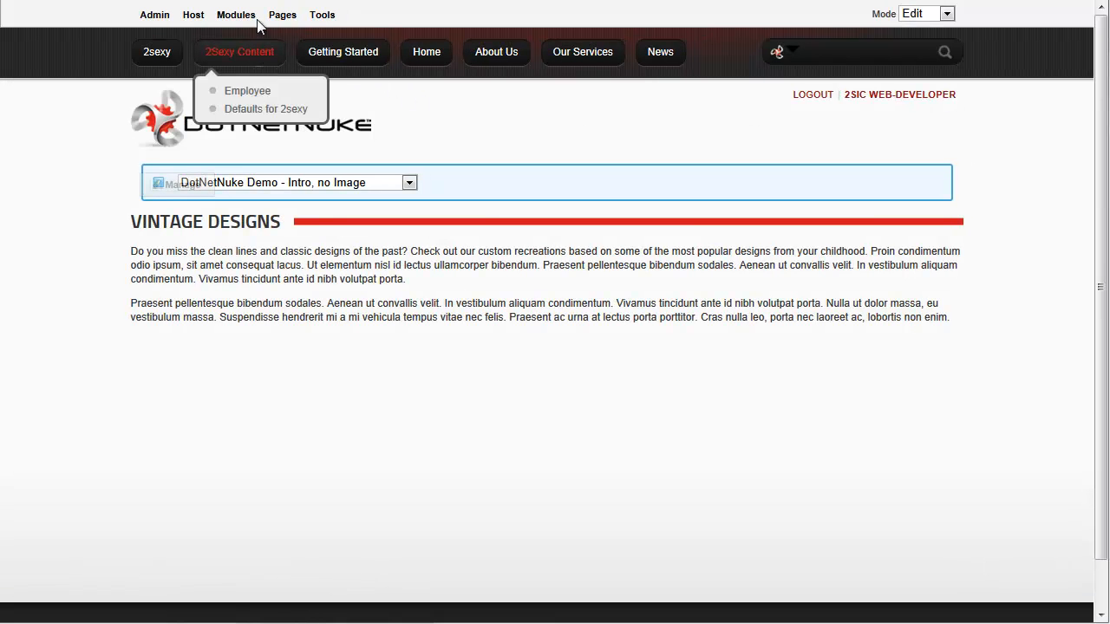
# Add a second 2Sexy Content module to the LeftPane
pyautogui.moveTo(235, 15)
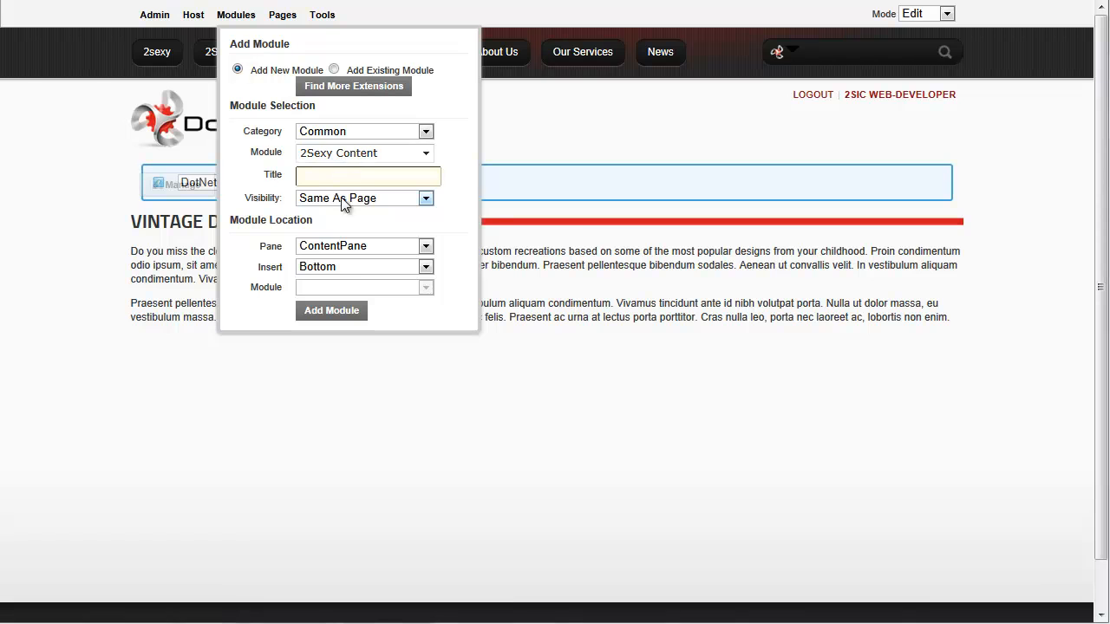
pyautogui.click(359, 251)
pyautogui.click(361, 253)
pyautogui.click(362, 253)
pyautogui.click(344, 287)
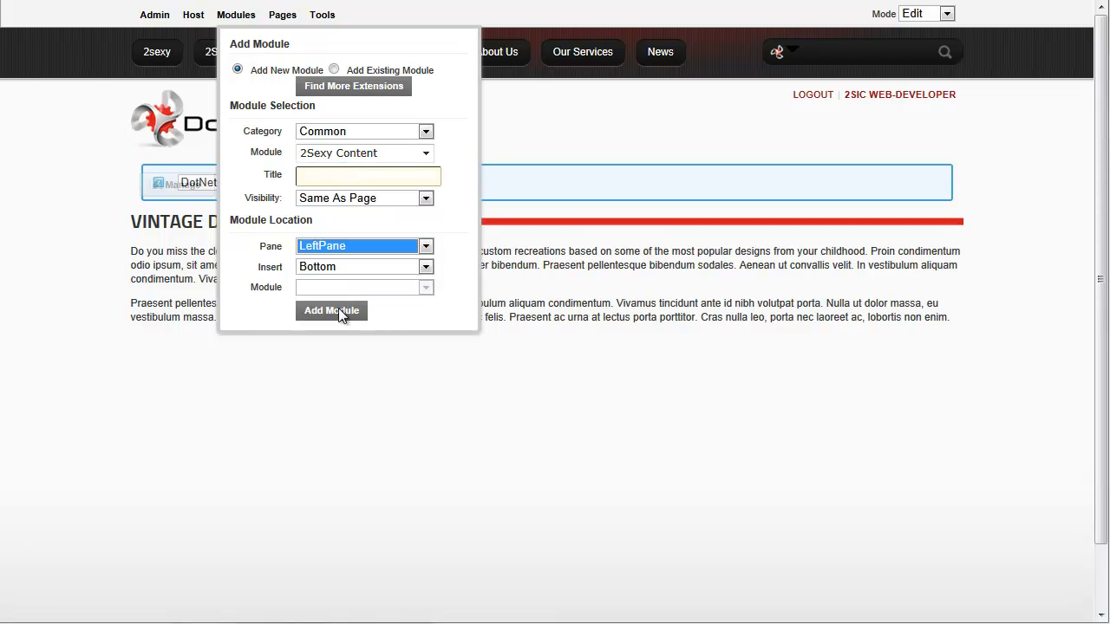
pyautogui.click(339, 309)
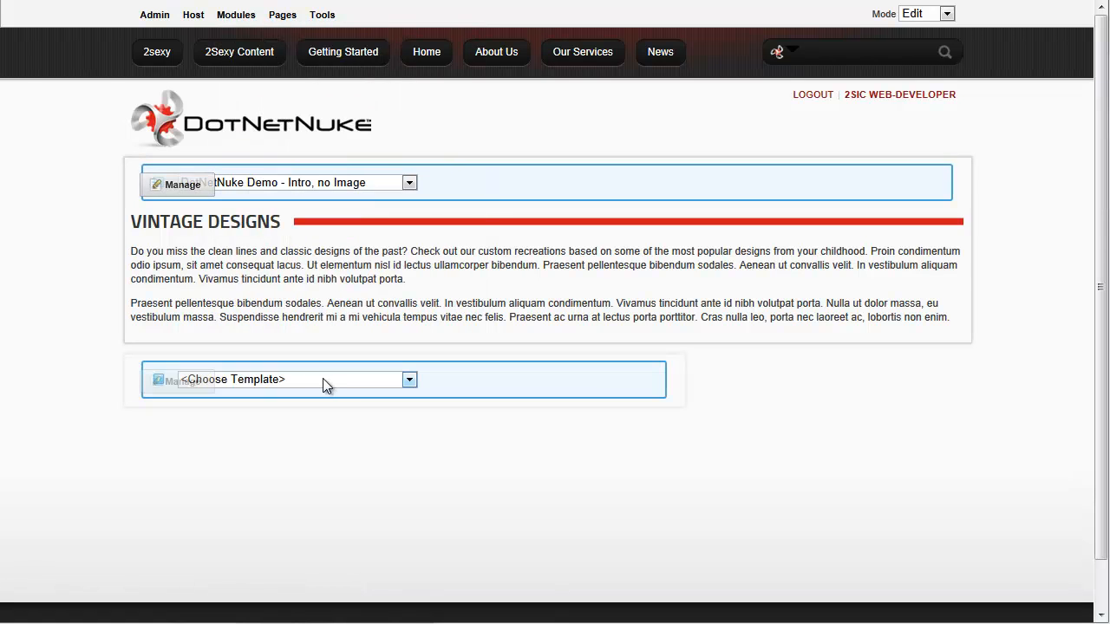
# Give the new module the 'DotNetNuke Demo Compact - Image Right' template
pyautogui.click(327, 381)
pyautogui.click(350, 423)
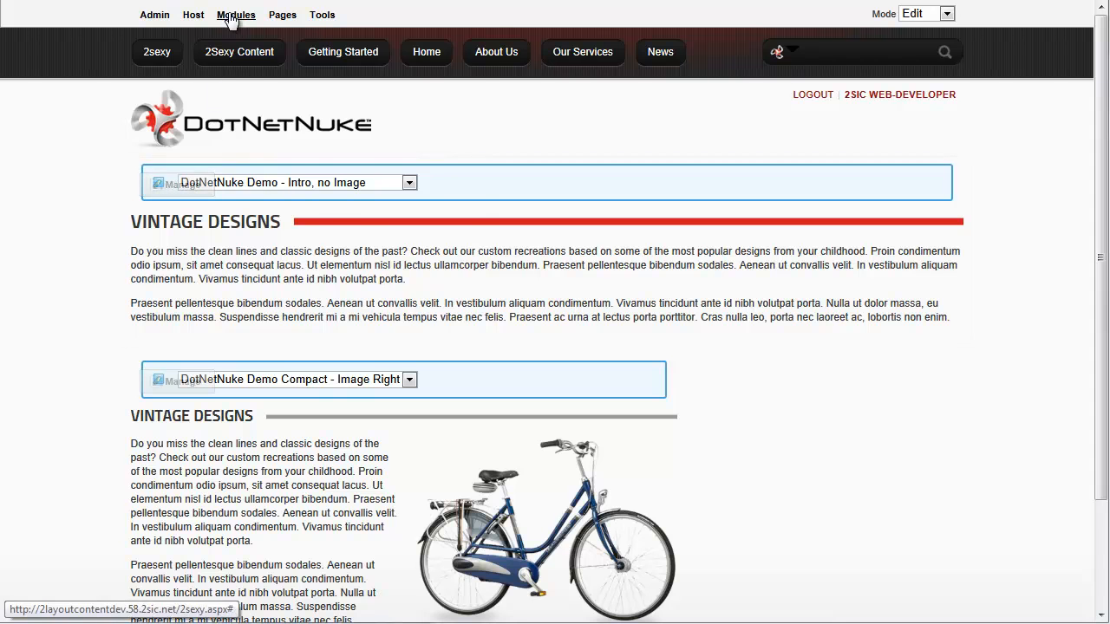
pyautogui.moveTo(231, 18)
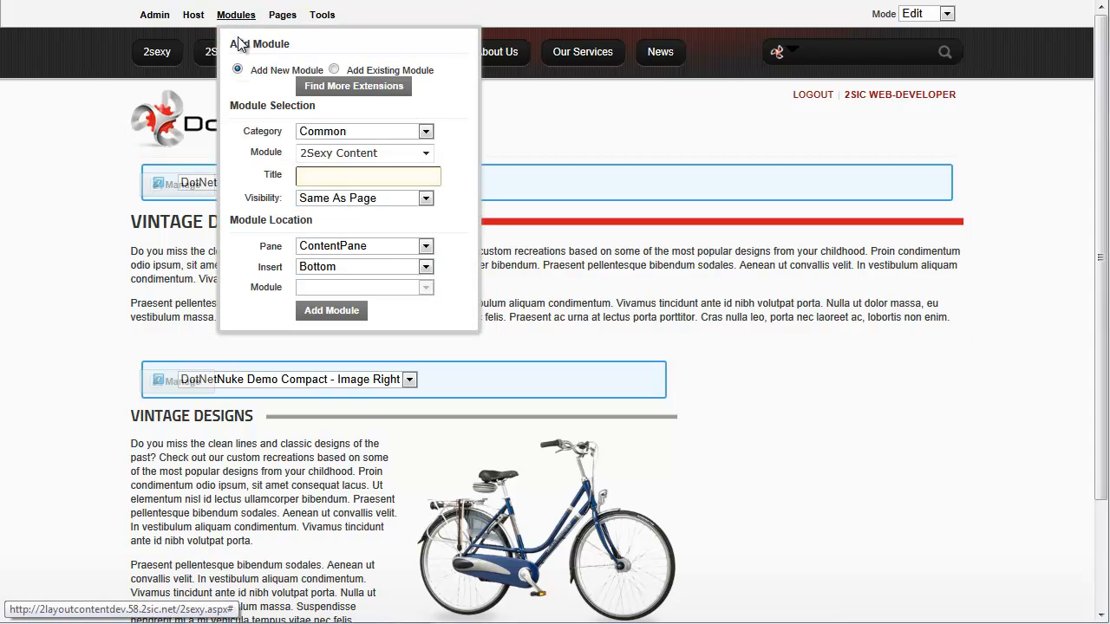
pyautogui.click(387, 247)
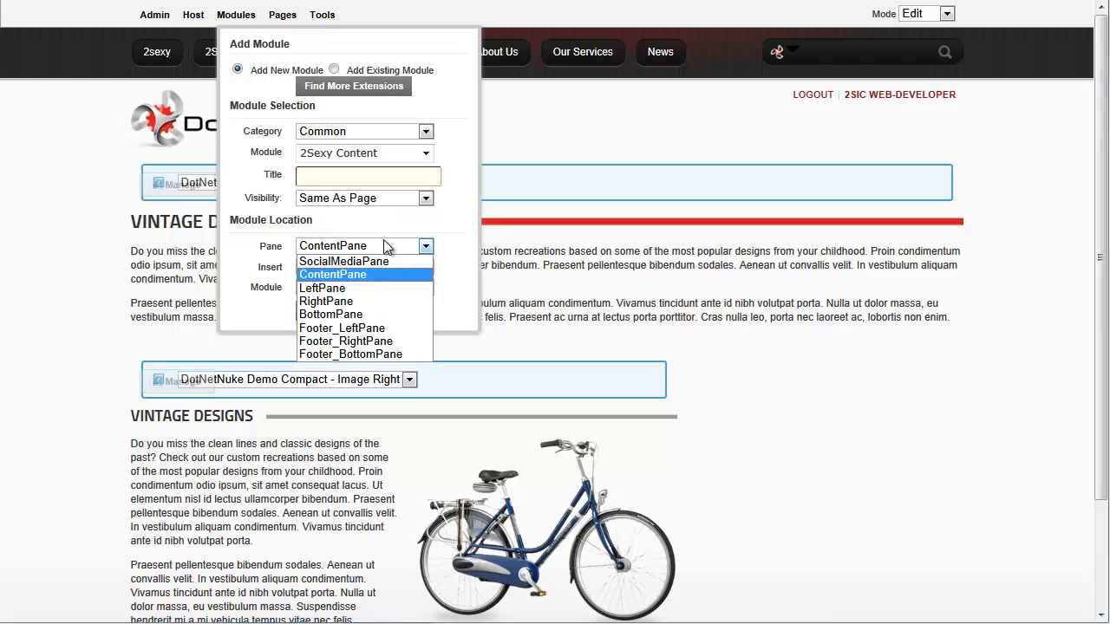
# Add a module to the RightPane and apply the 'Employee - Zoom Box' template
pyautogui.click(381, 302)
pyautogui.click(359, 315)
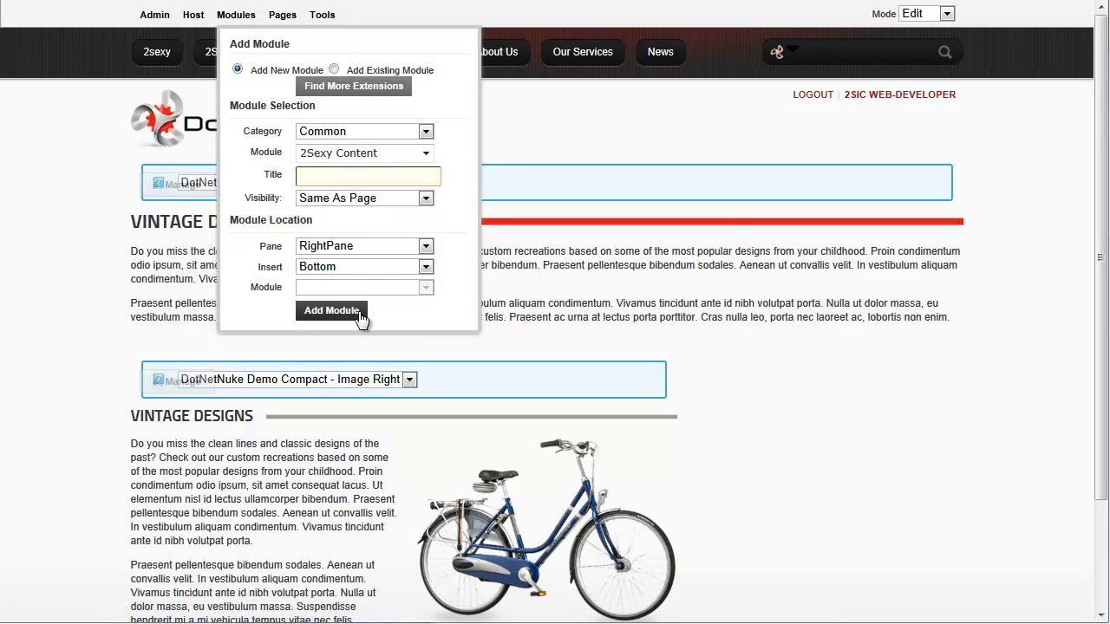
pyautogui.click(953, 382)
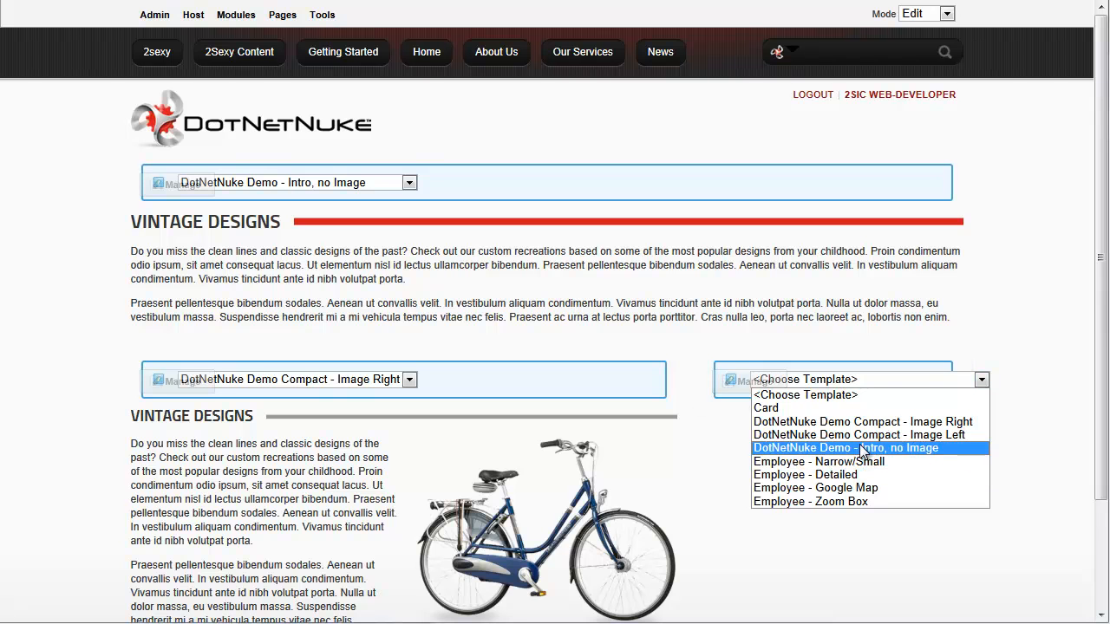
pyautogui.click(871, 501)
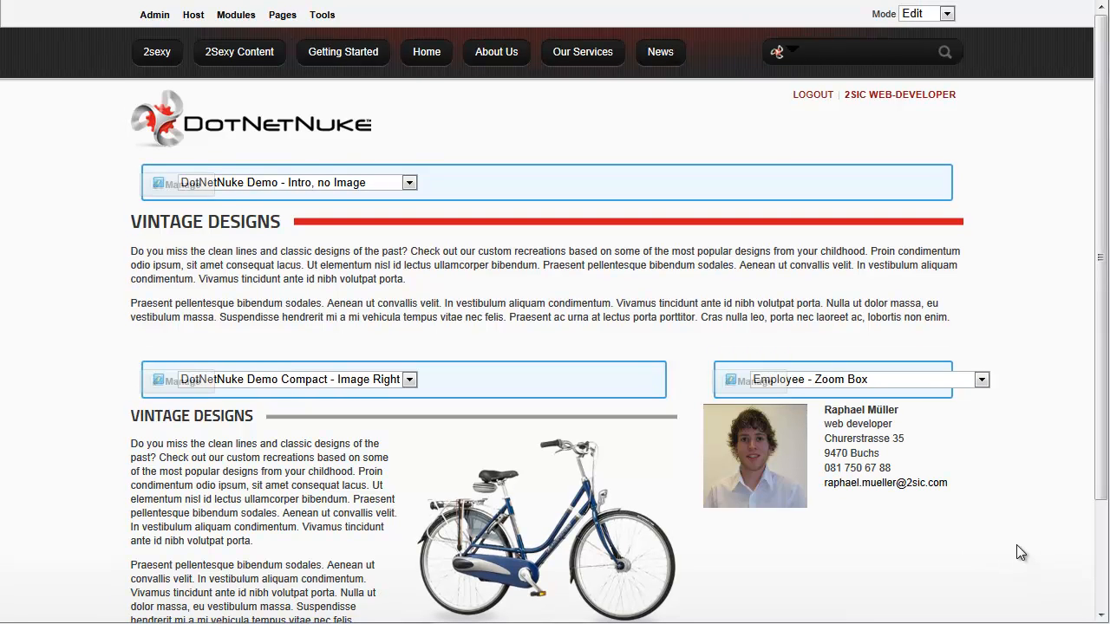
pyautogui.moveTo(763, 476)
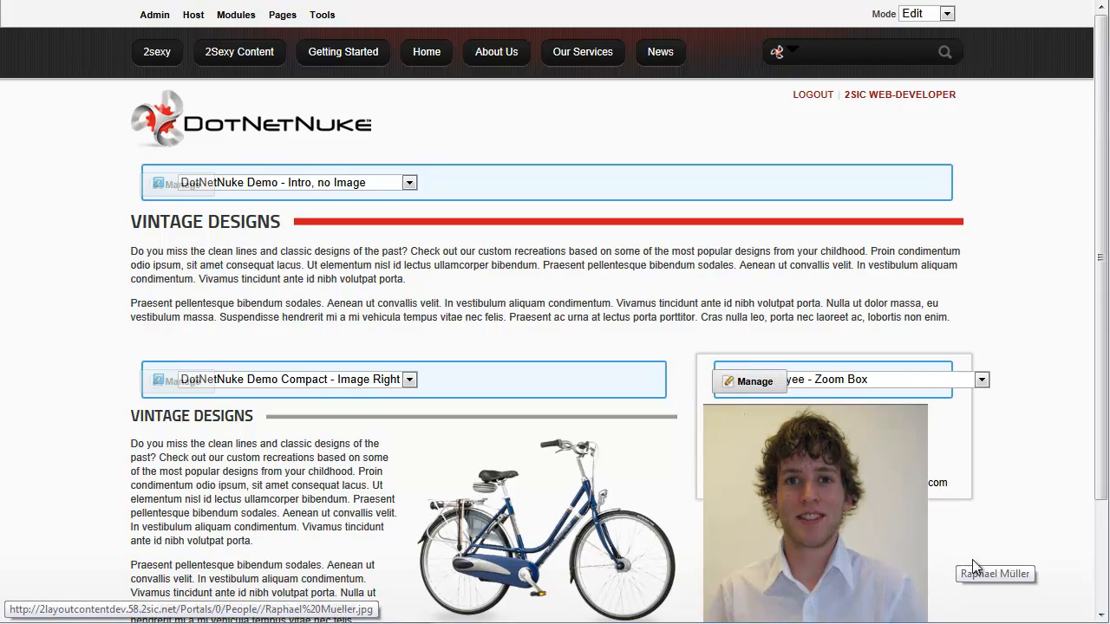
# Start a new employee entry with the full name, first name, job title 'ceo' and e-mail address
pyautogui.moveTo(751, 381)
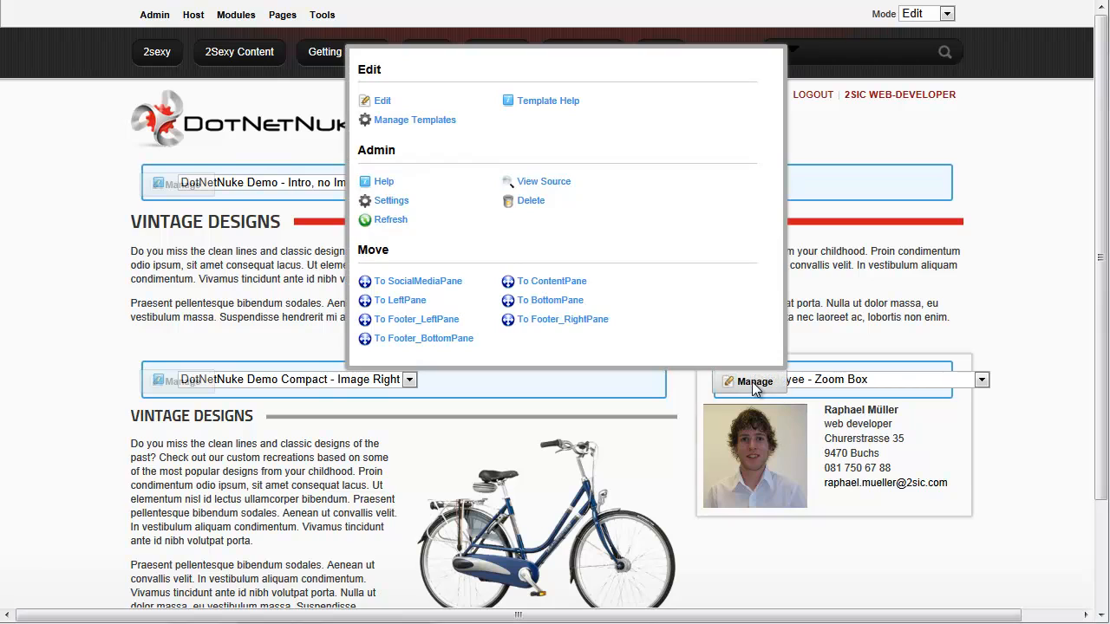
pyautogui.click(383, 102)
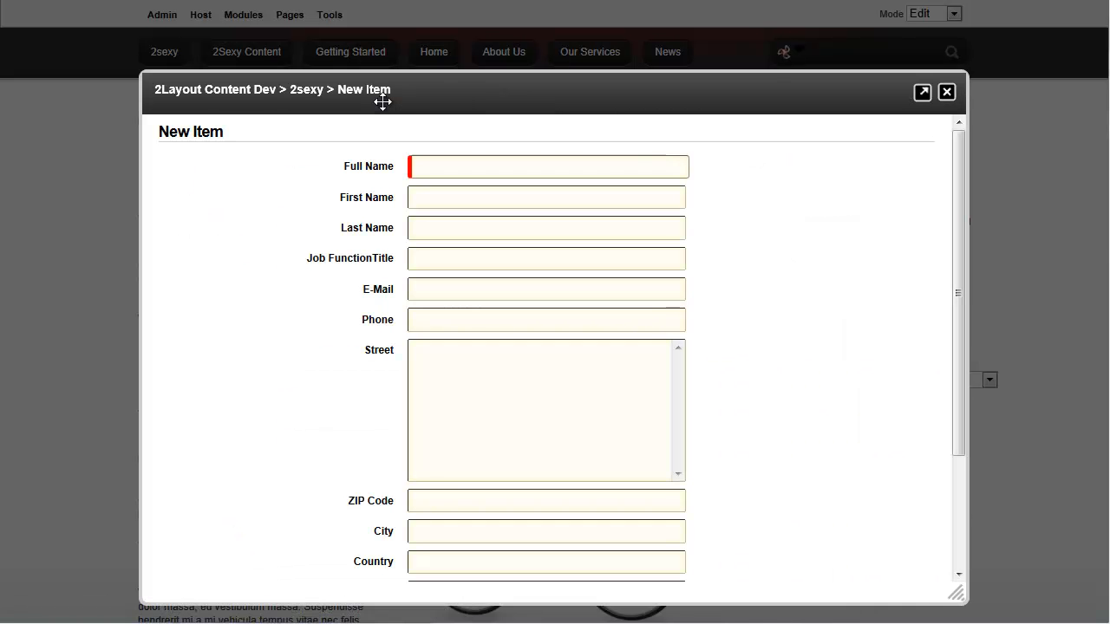
pyautogui.click(462, 165)
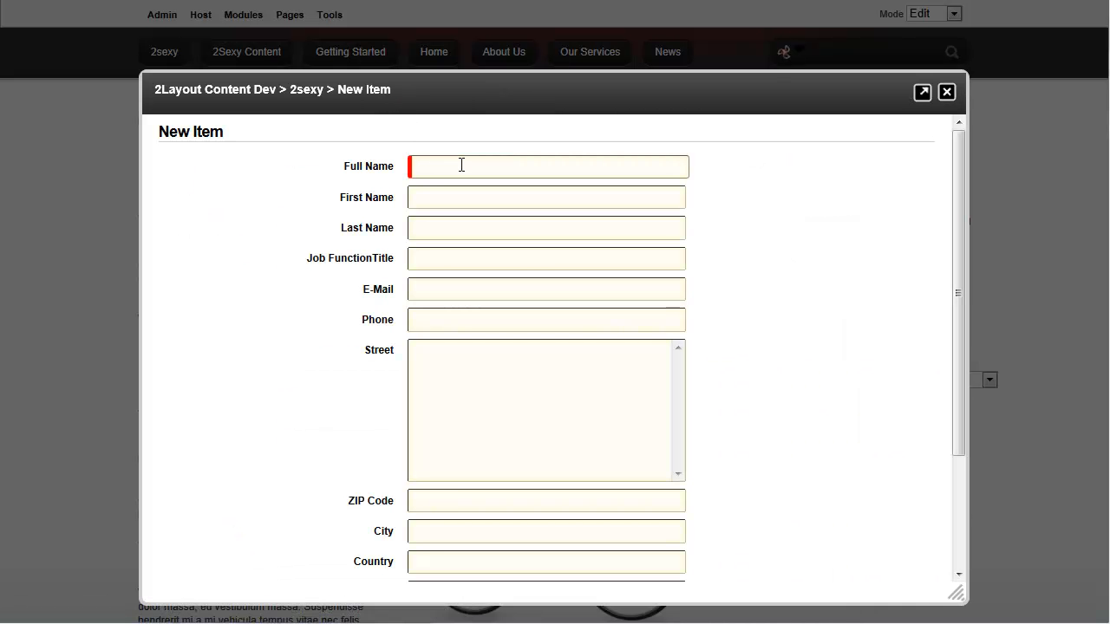
pyautogui.press('Tab')
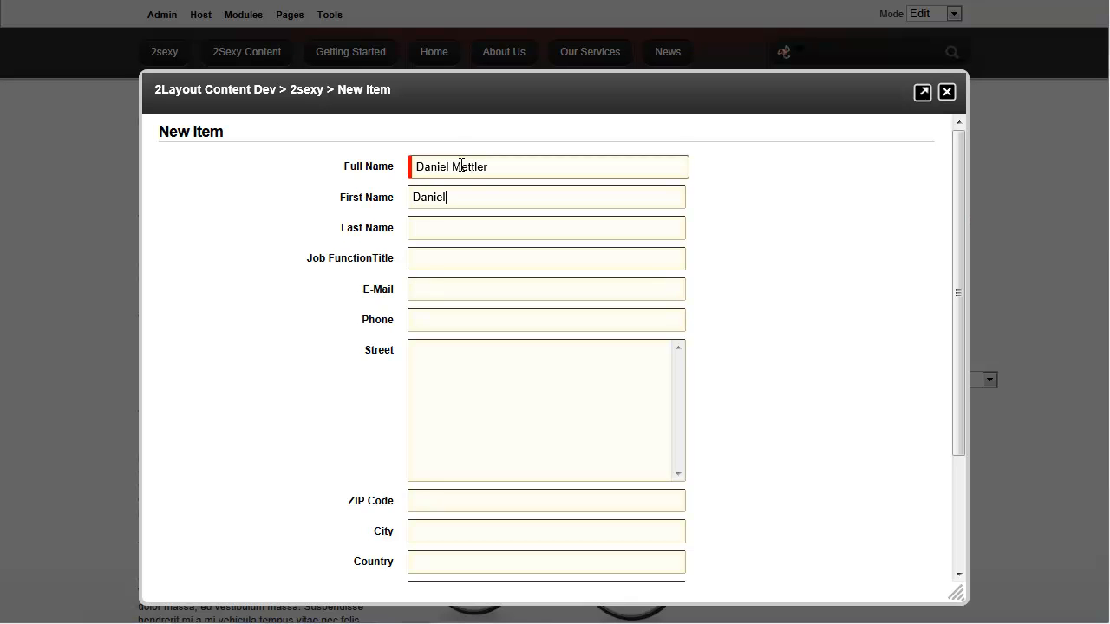
pyautogui.press('Tab')
pyautogui.press('Tab')
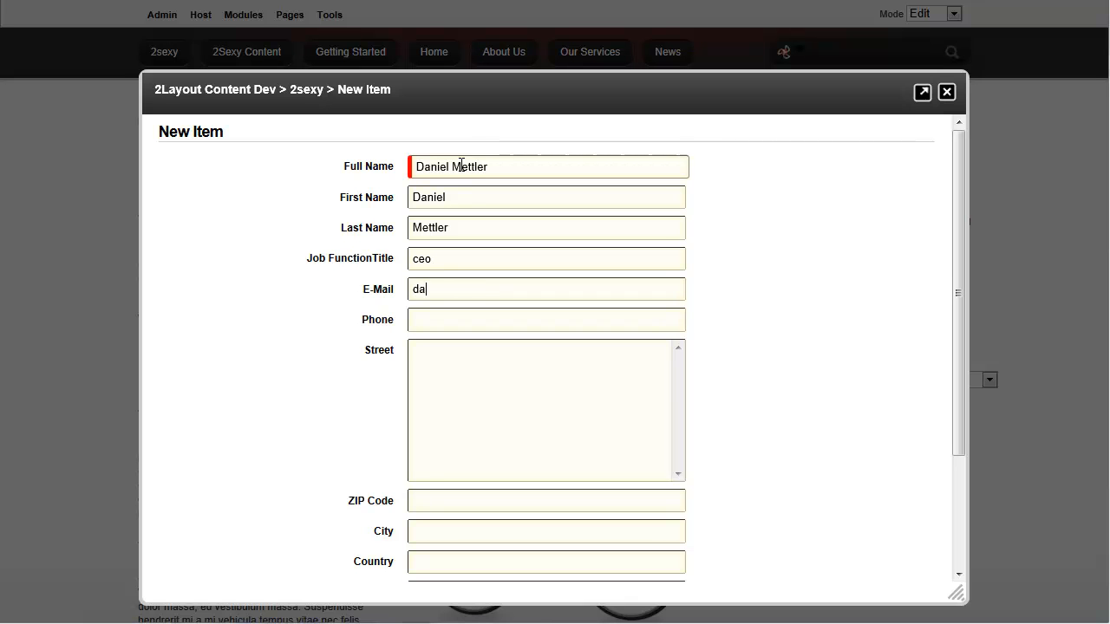
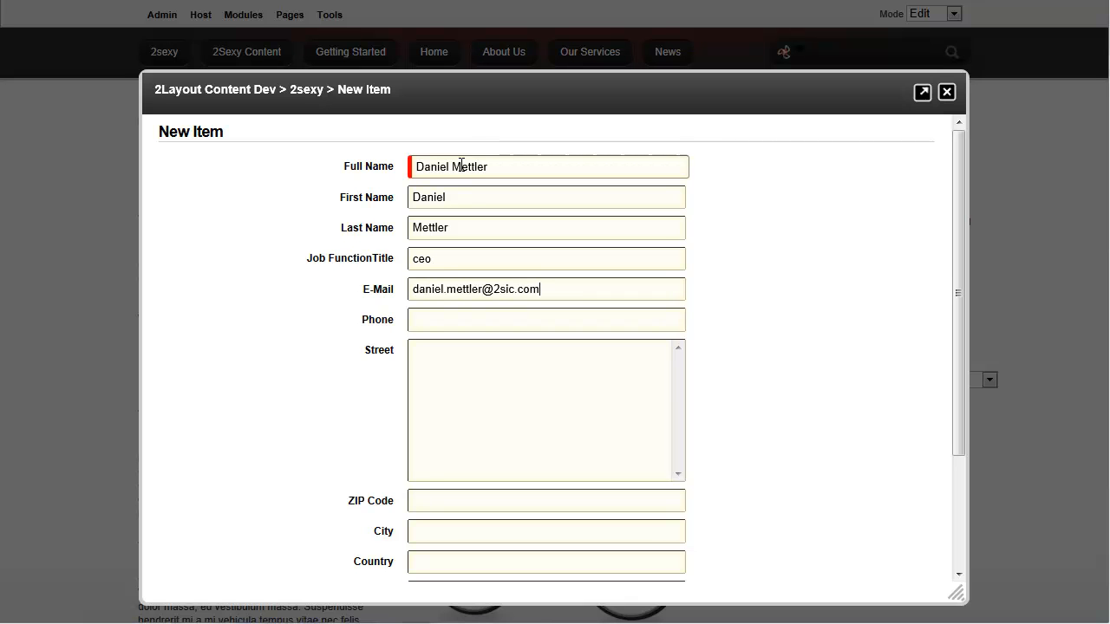
pyautogui.press('Tab')
# Fill in a '-' phone placeholder and the employee's street, ZIP code, city and country
pyautogui.press('Tab')
pyautogui.press('Tab')
pyautogui.press('Tab')
pyautogui.press('BackSpace')
pyautogui.press('Tab')
pyautogui.press('Tab')
pyautogui.press('Tab')
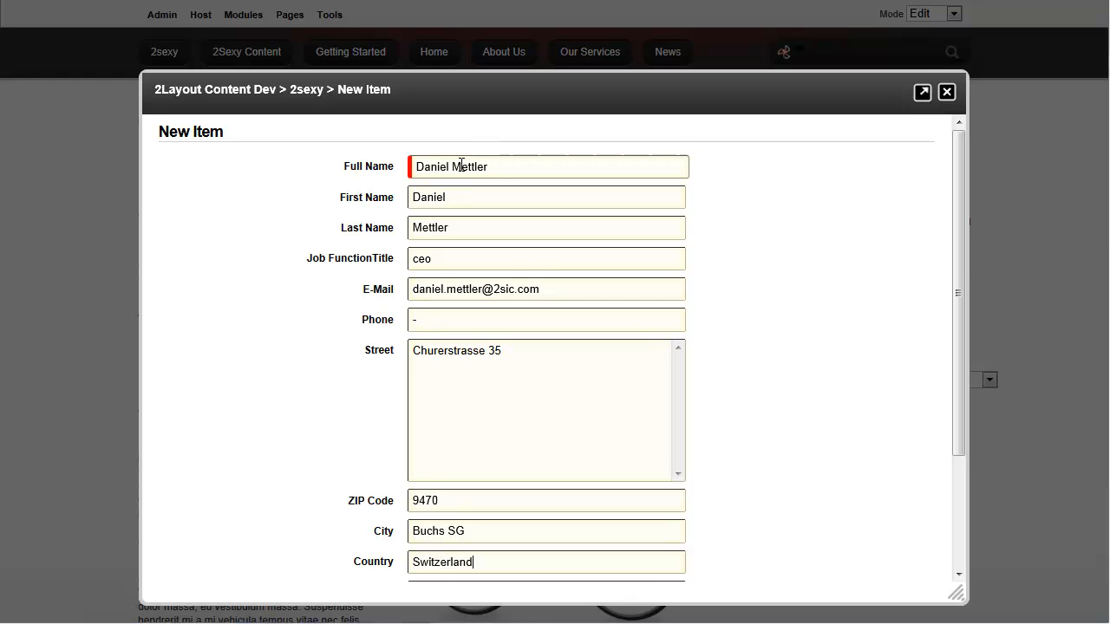
# Choose the employee's photo from the People/ folder and insert the entry
pyautogui.scroll(-3, 404, 325)
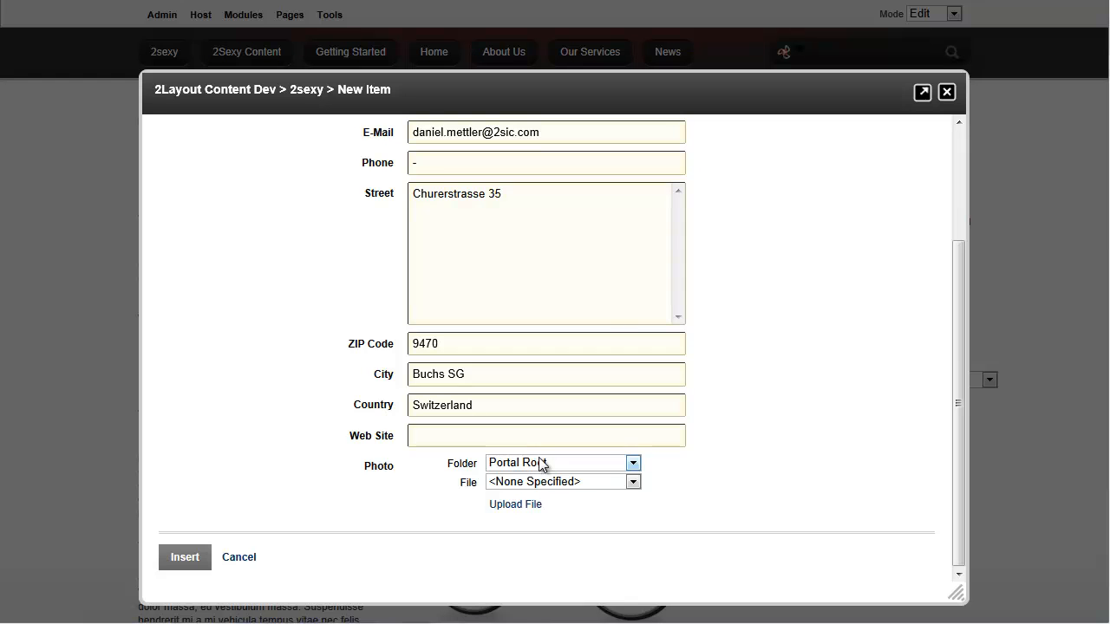
pyautogui.click(543, 463)
pyautogui.click(564, 598)
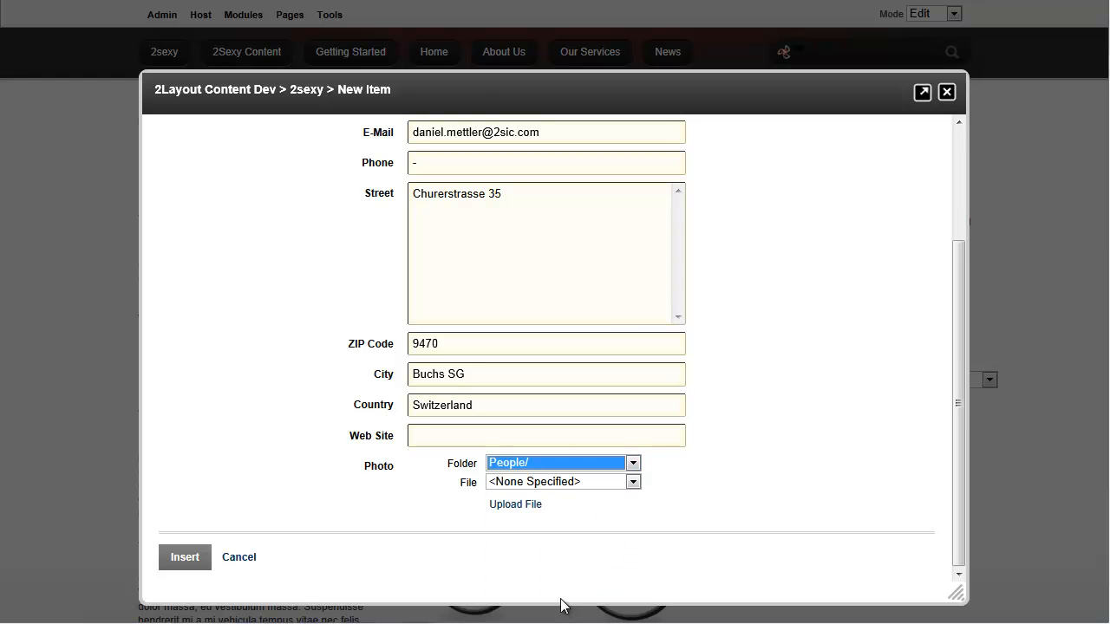
pyautogui.click(584, 484)
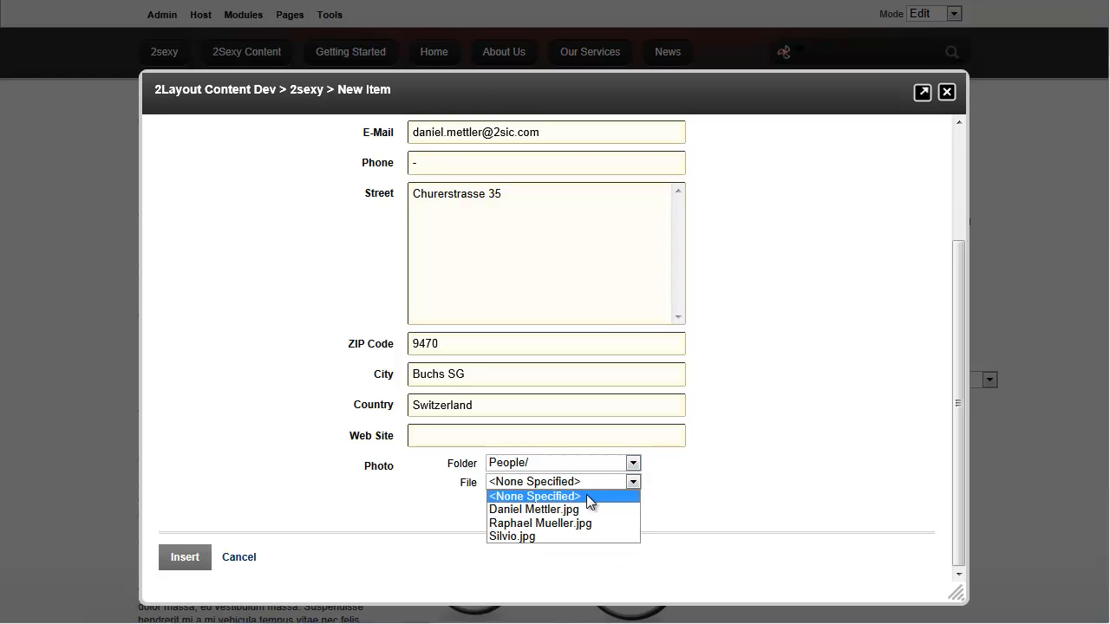
pyautogui.click(586, 510)
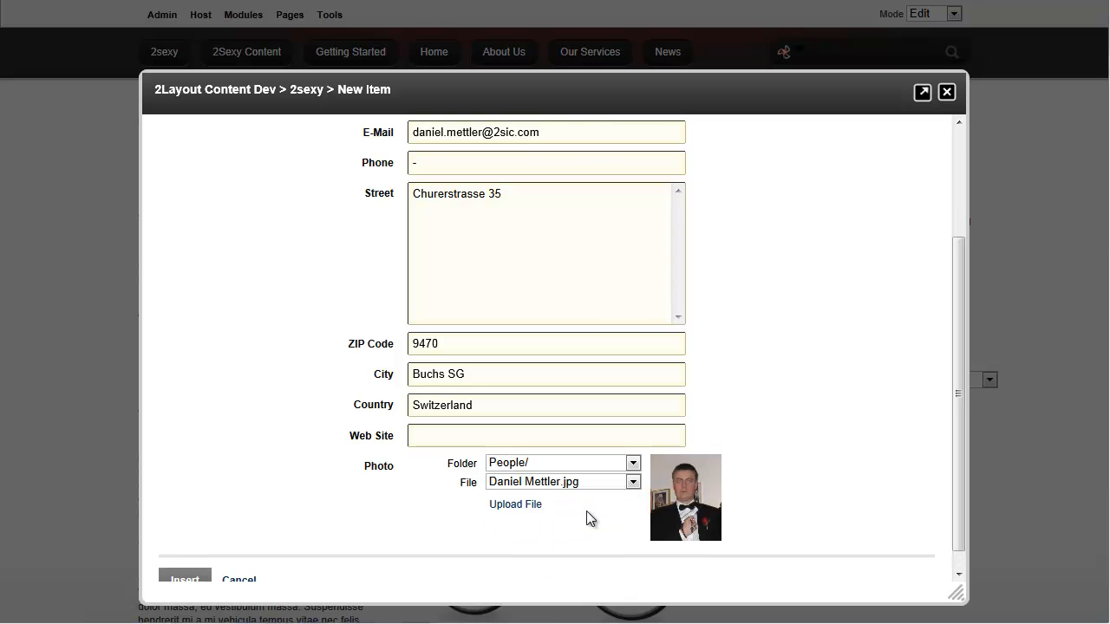
pyautogui.click(196, 579)
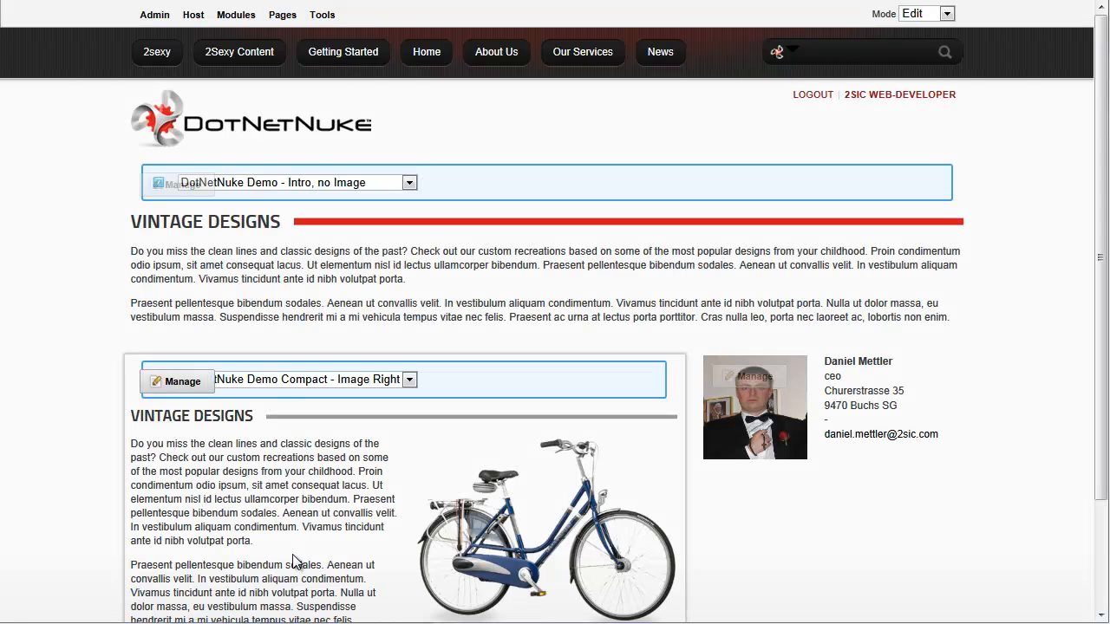
# Add a fourth module to the RightPane using the 'Employee - Google Map' template
pyautogui.moveTo(740, 388)
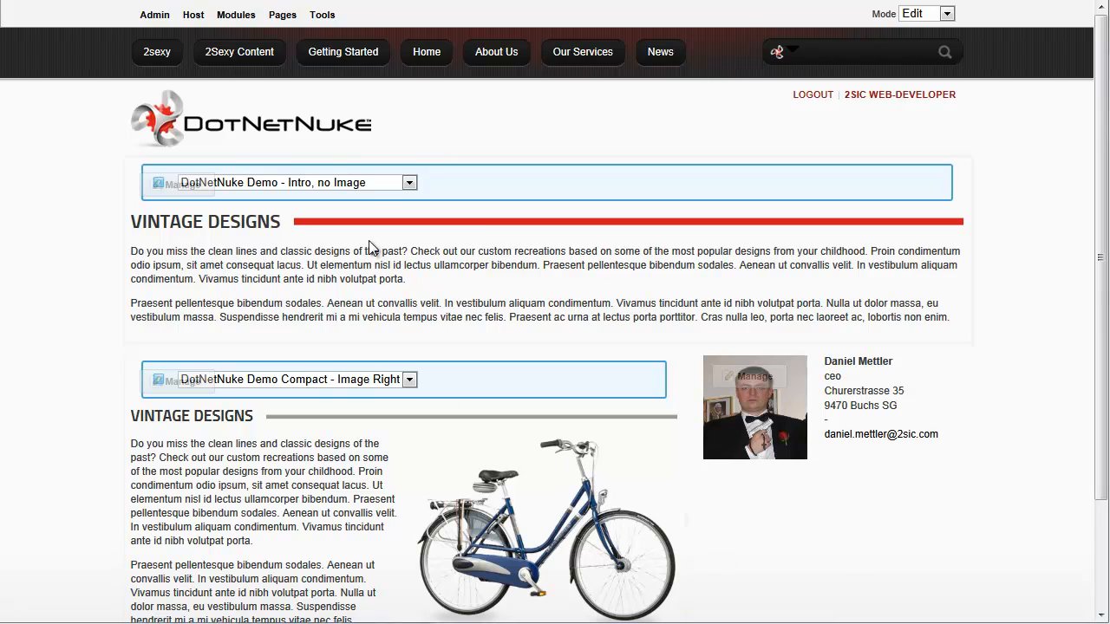
pyautogui.moveTo(240, 24)
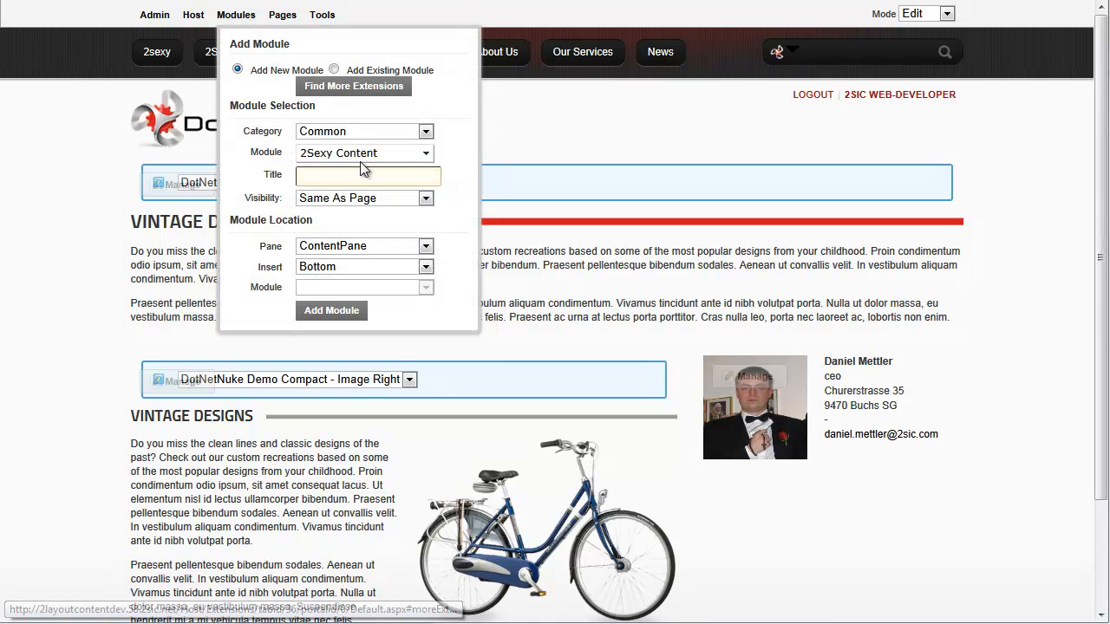
pyautogui.click(359, 250)
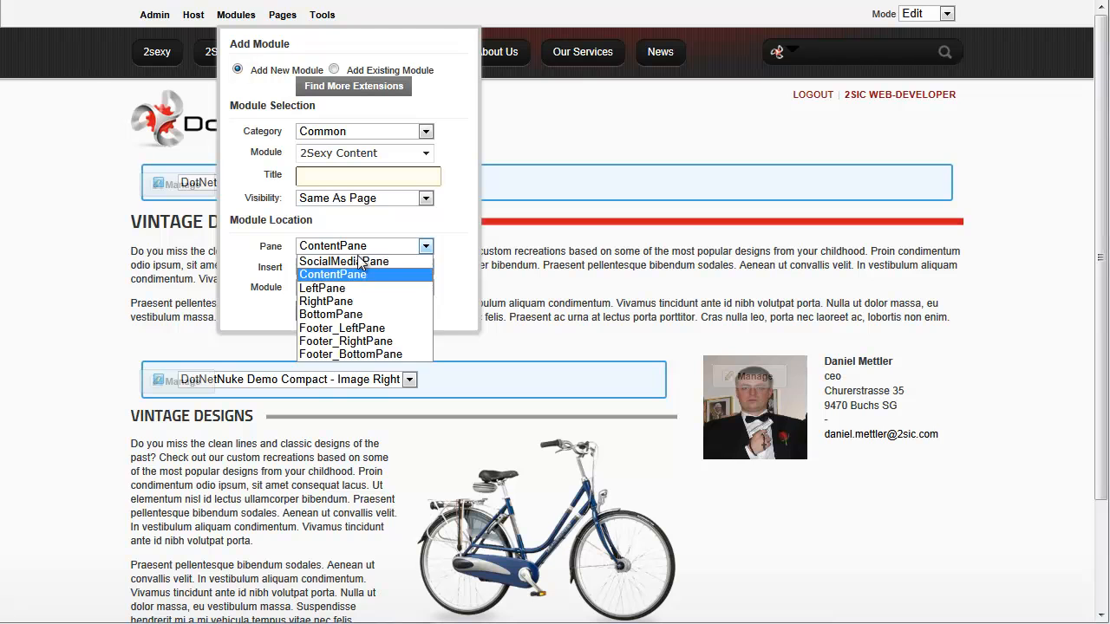
pyautogui.click(358, 305)
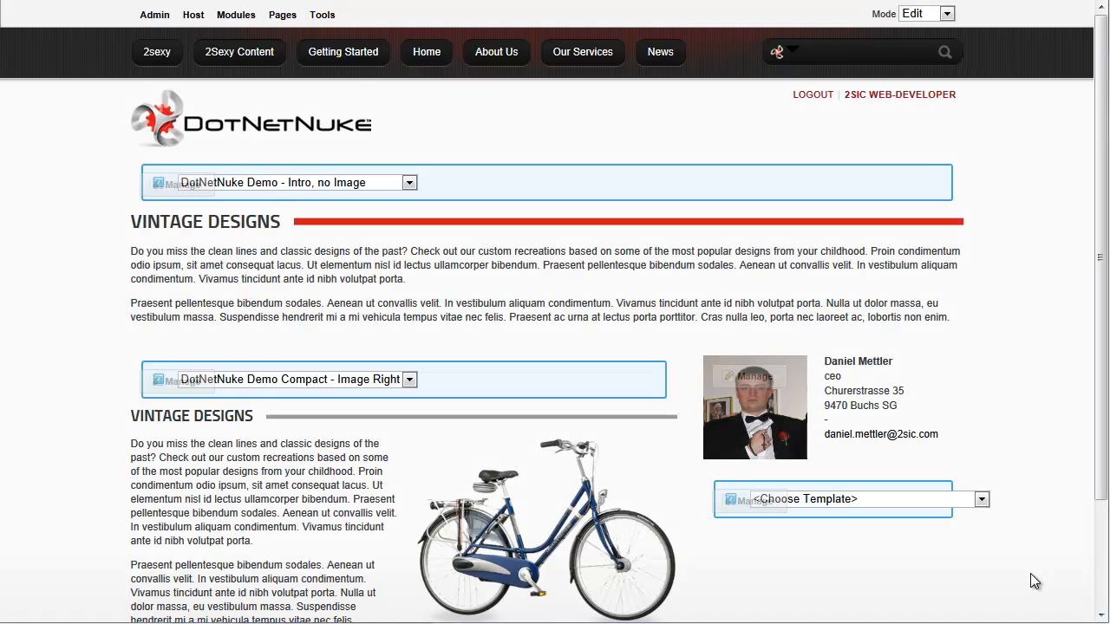
pyautogui.click(869, 505)
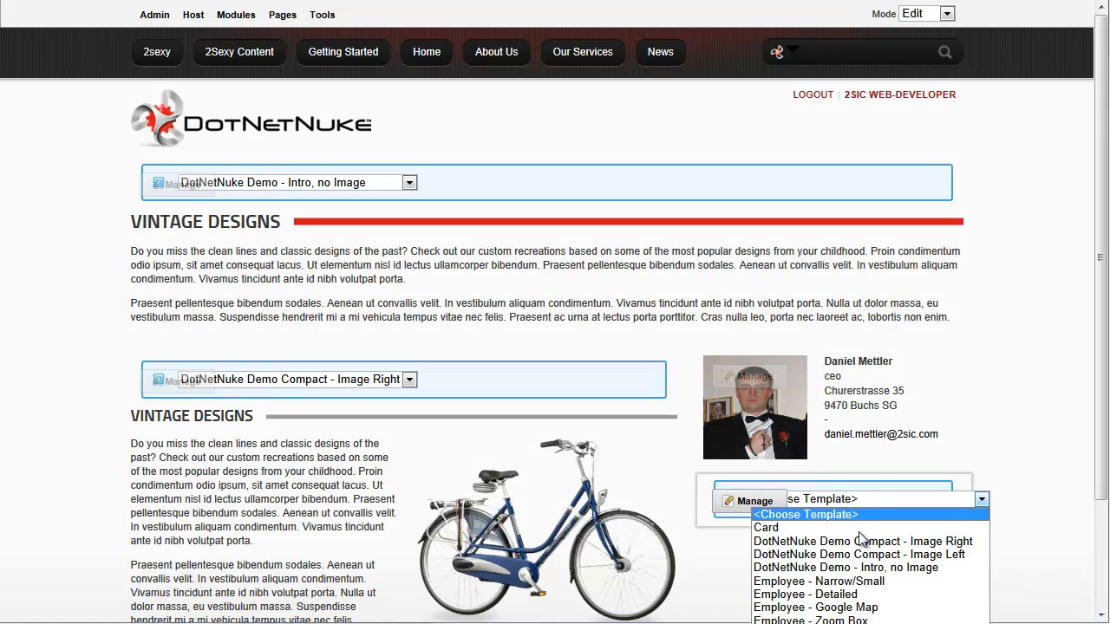
pyautogui.click(863, 612)
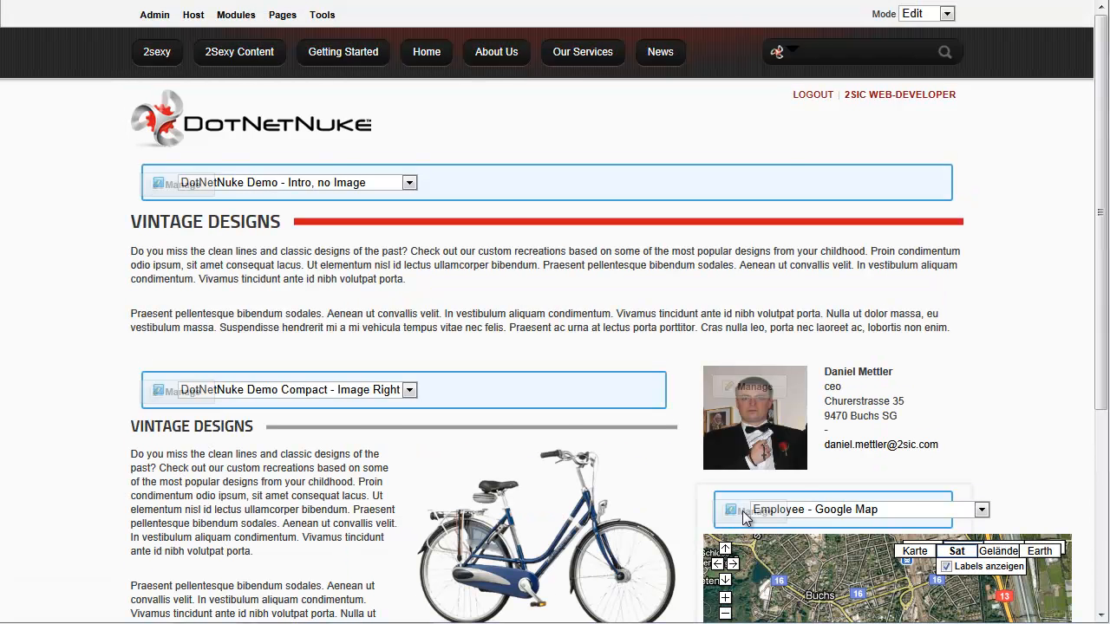
pyautogui.moveTo(744, 517)
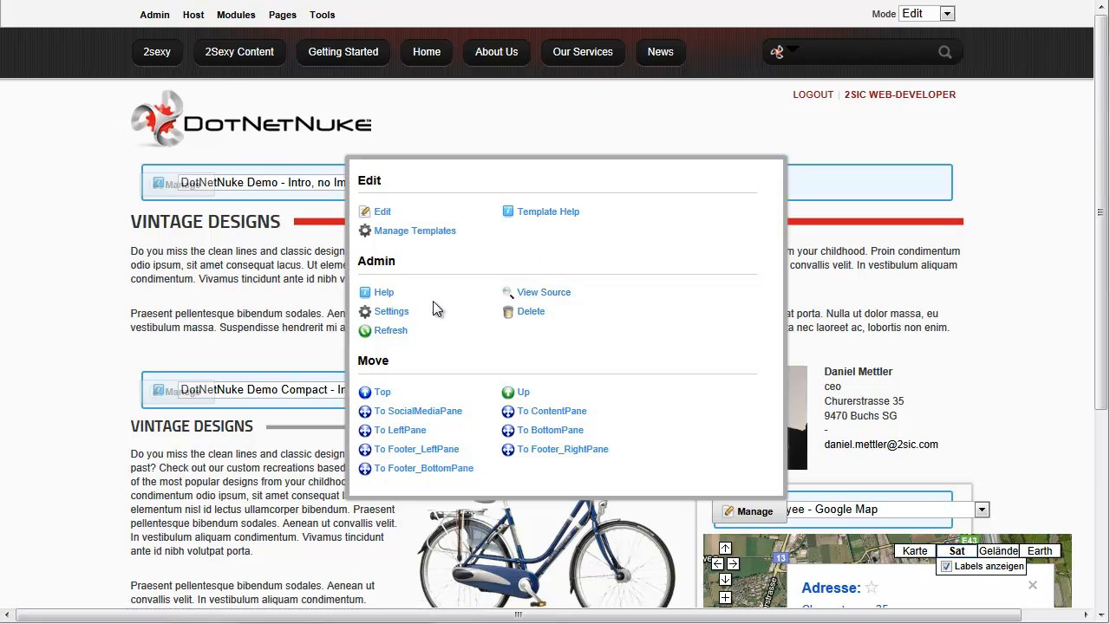
# In 2Sexy Content Settings, keep Employee - Google Map, set Entity ID 2183, and update
pyautogui.click(386, 311)
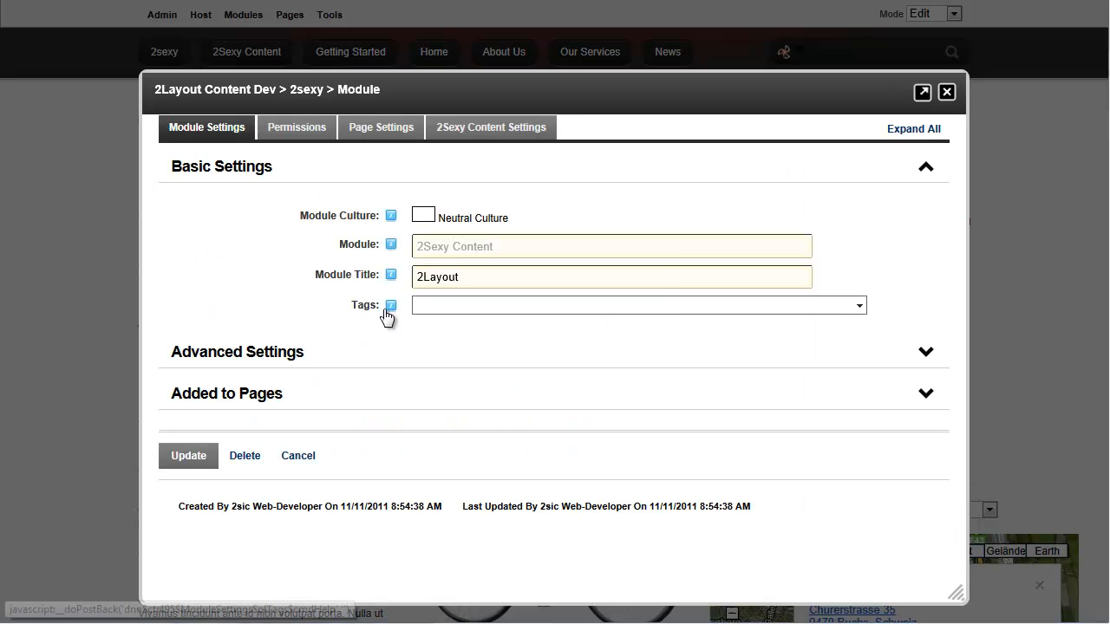
pyautogui.click(492, 139)
pyautogui.click(473, 203)
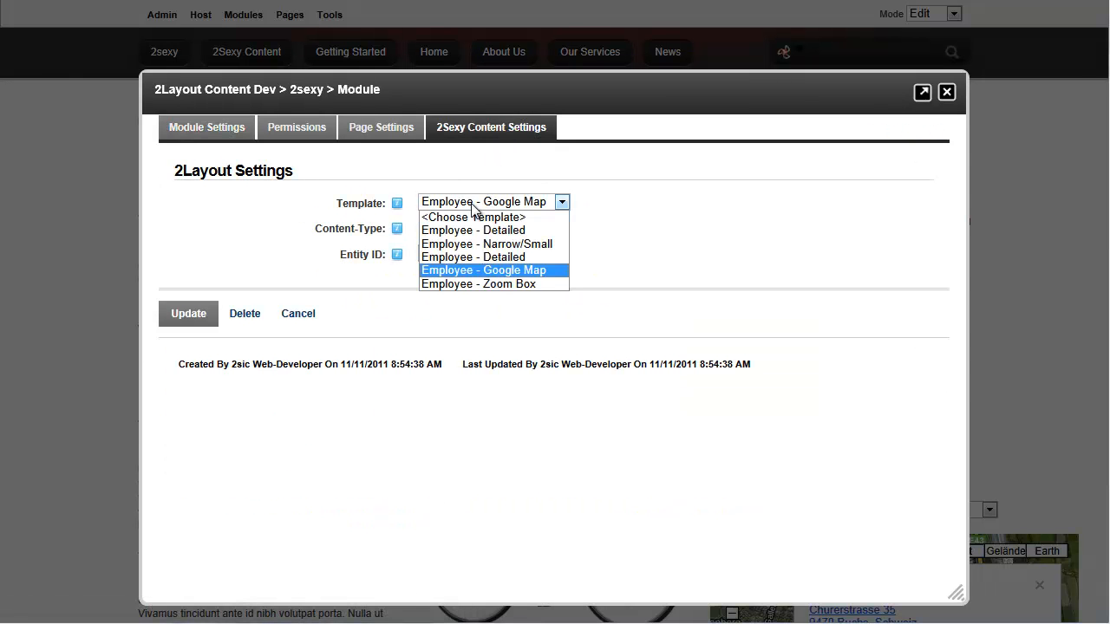
pyautogui.click(473, 203)
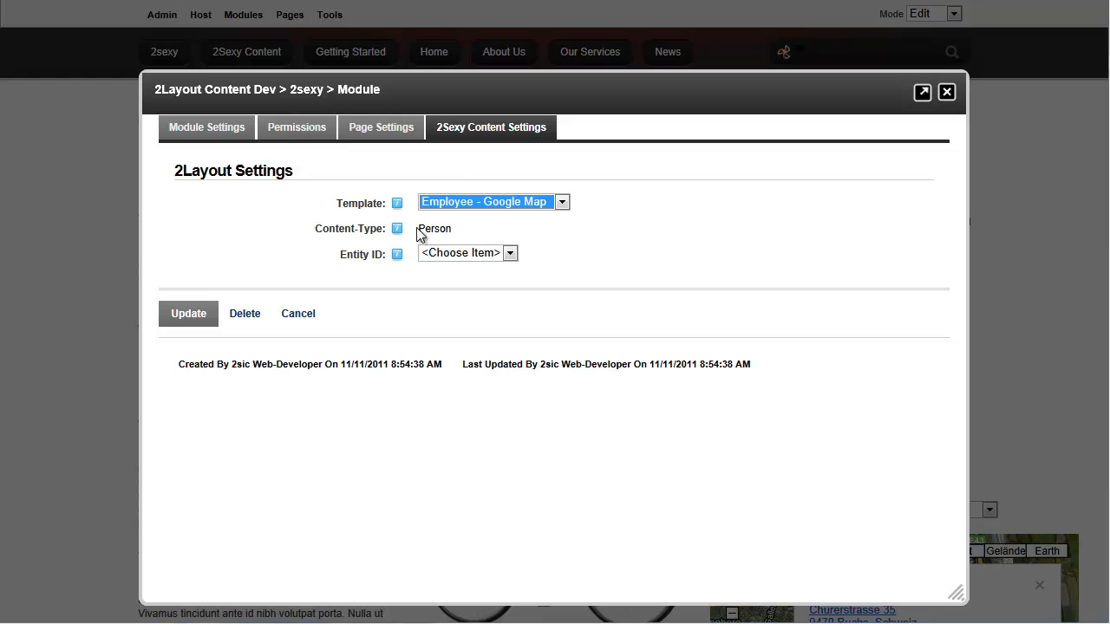
pyautogui.click(460, 252)
pyautogui.click(451, 320)
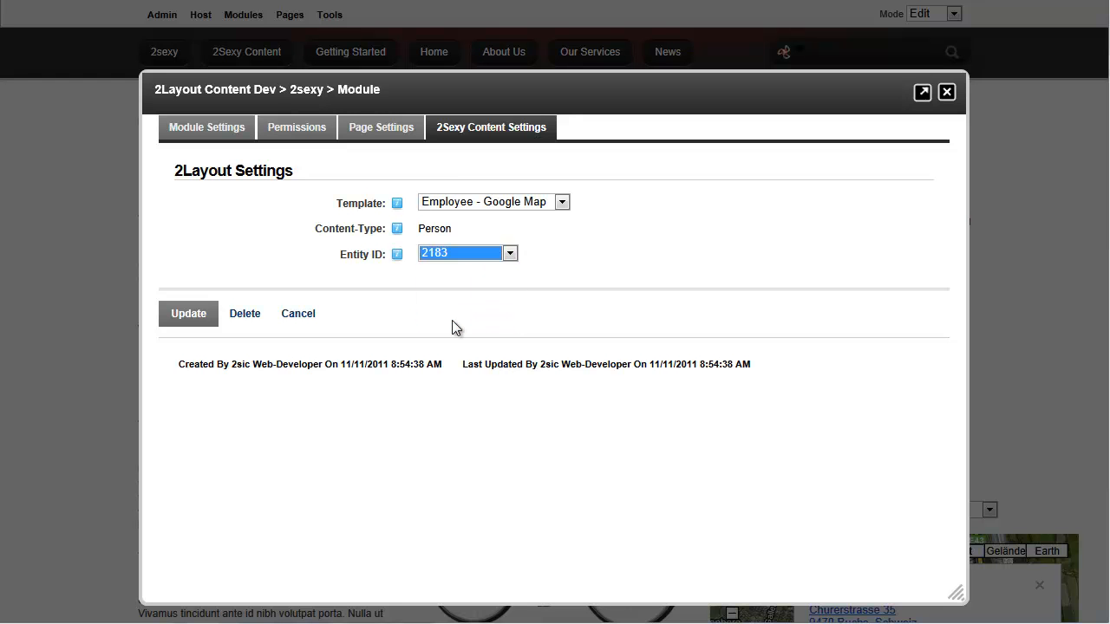
pyautogui.click(180, 310)
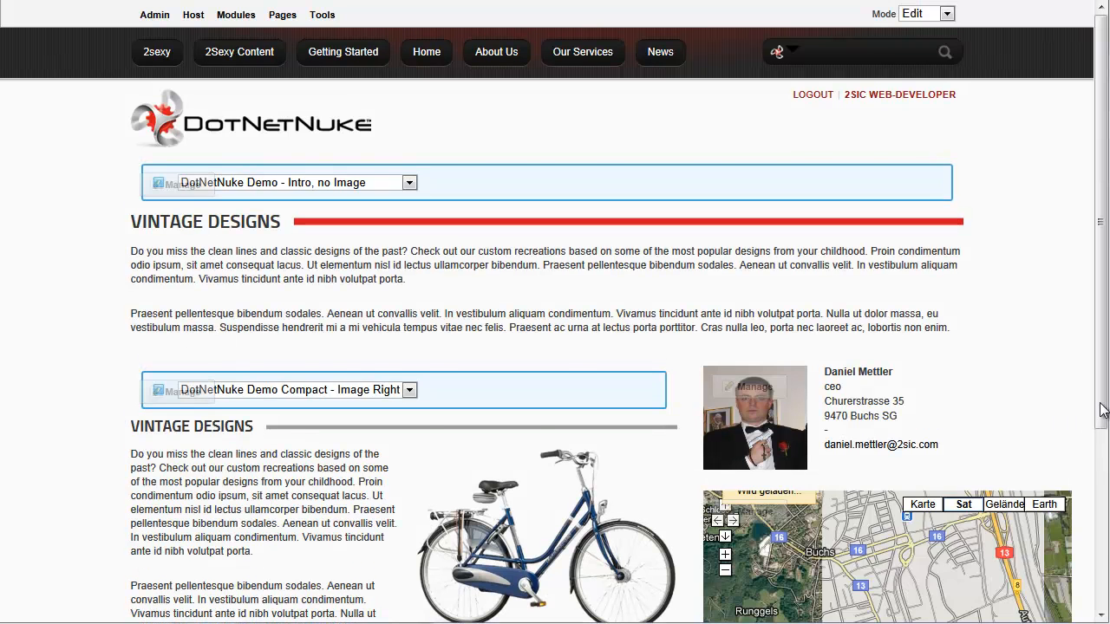
pyautogui.moveTo(1103, 410); pyautogui.dragTo(1103, 570)
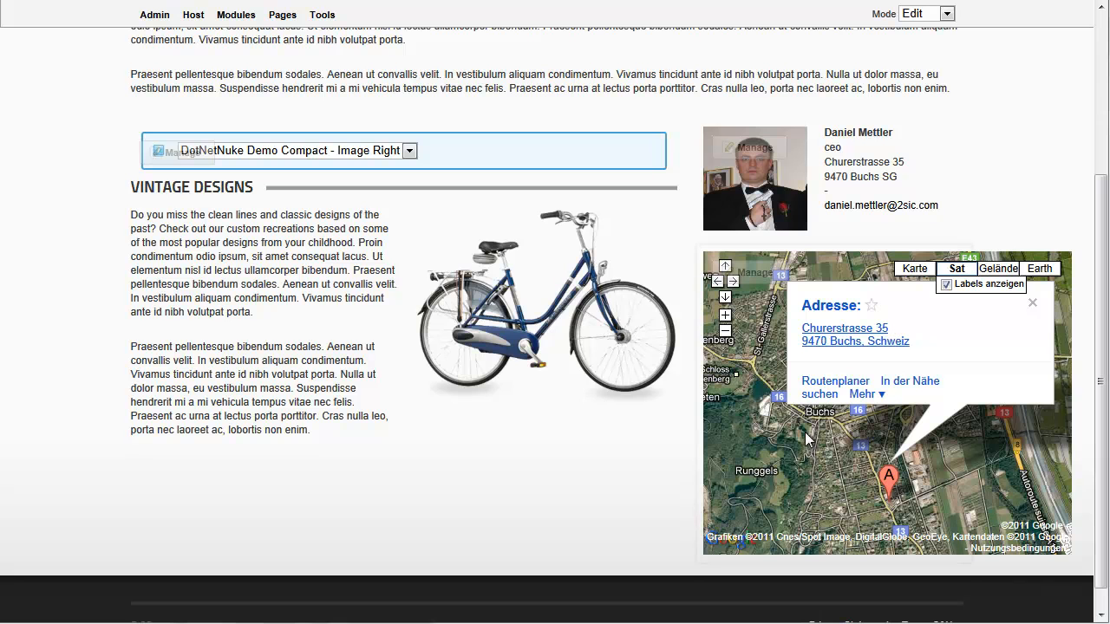
pyautogui.moveTo(759, 285)
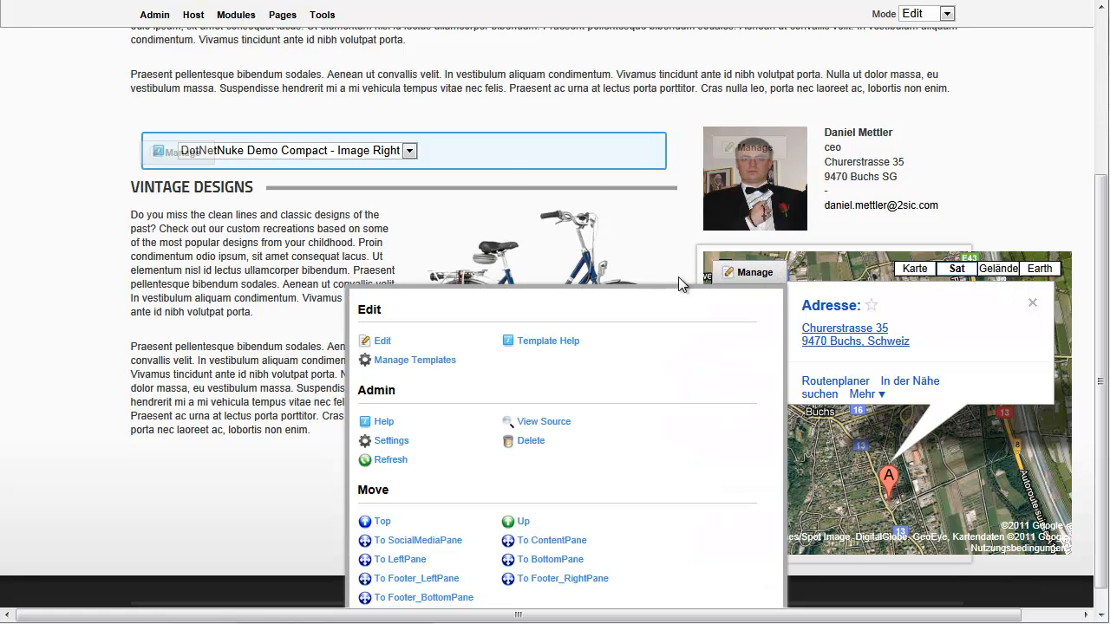
pyautogui.click(378, 342)
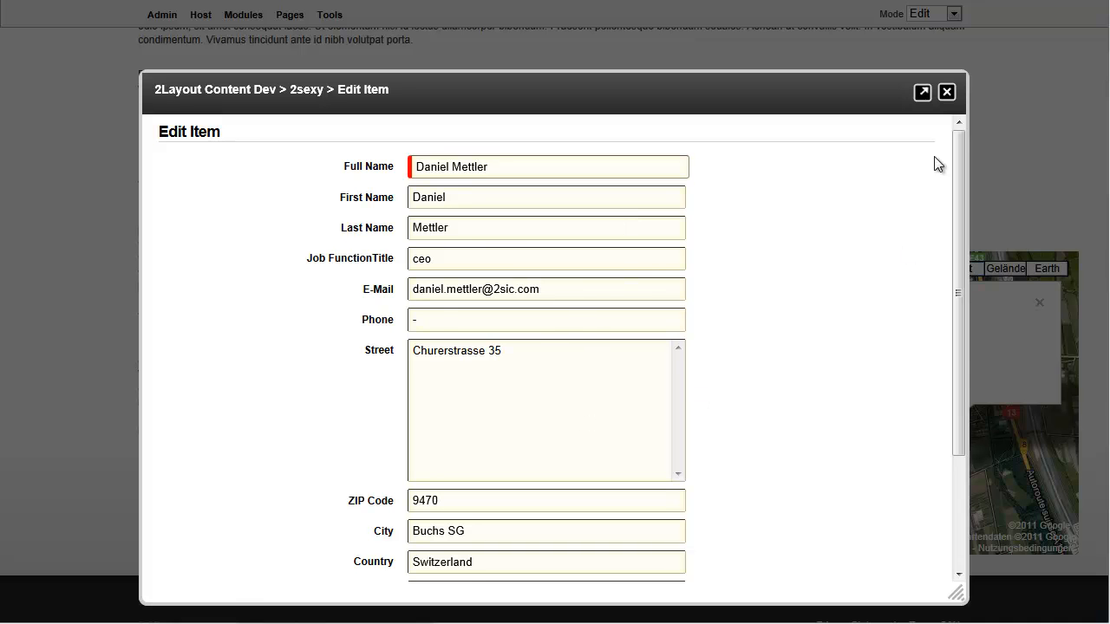
pyautogui.click(946, 91)
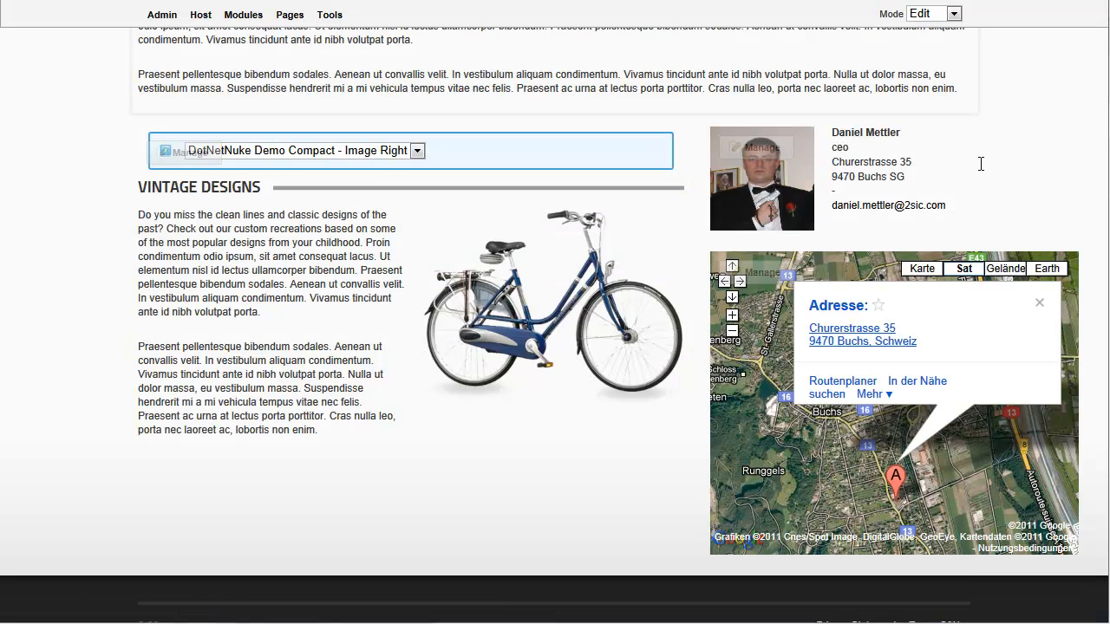